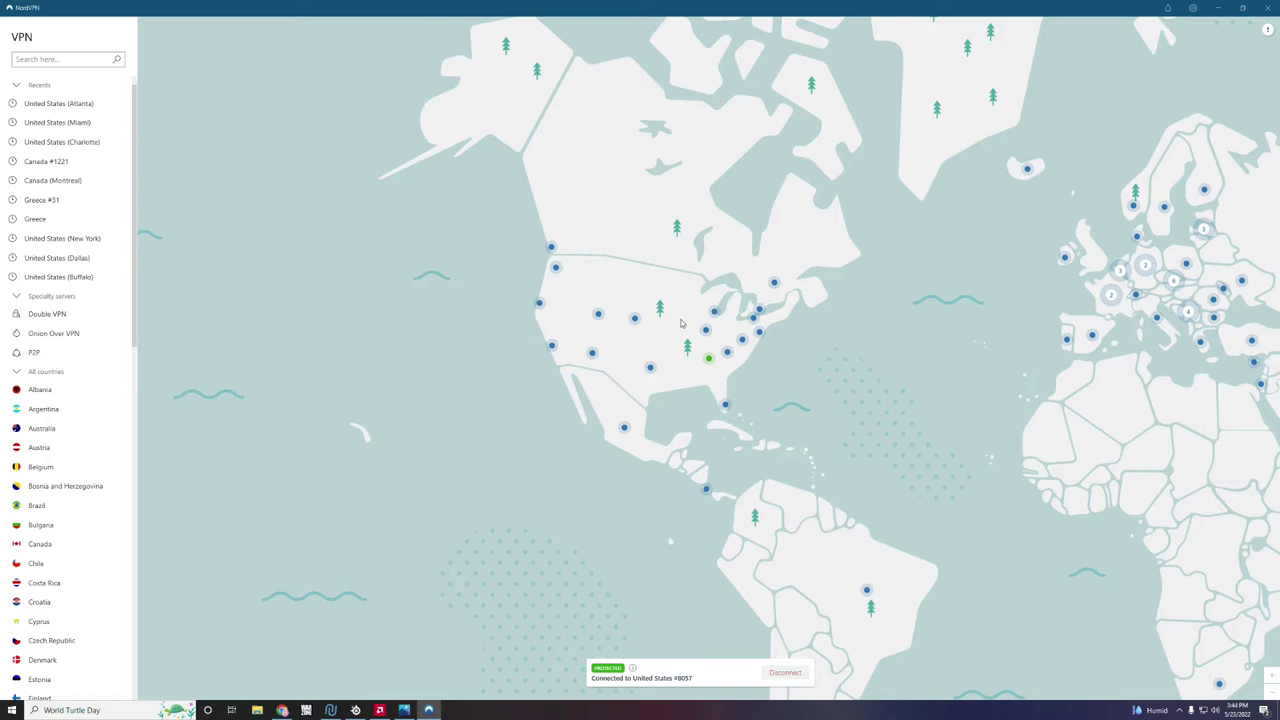
- Switch to Zen Studio, open the configuration of the Warzone Season Three 32bit MK gamepack in slot 2, and review its hotkeys
key(alt+Tab)
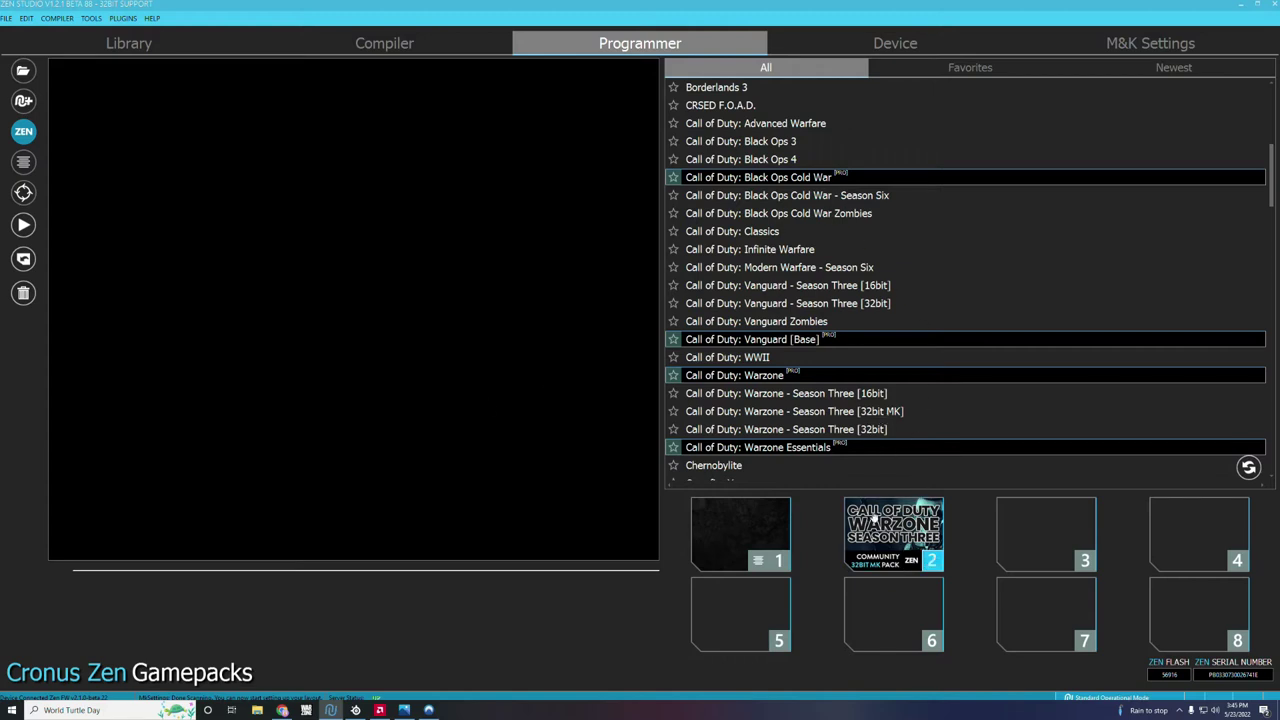
click(878, 518)
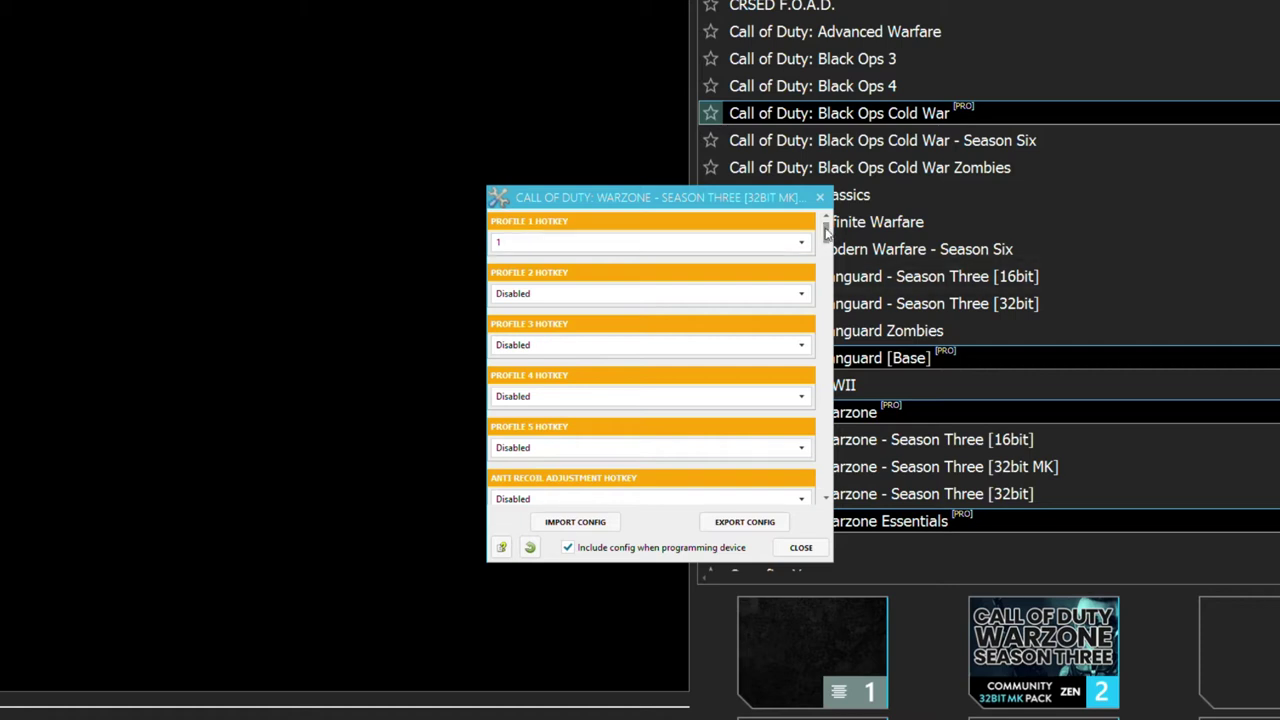
scroll(827, 233, down, 1)
drag(827, 233, 843, 250)
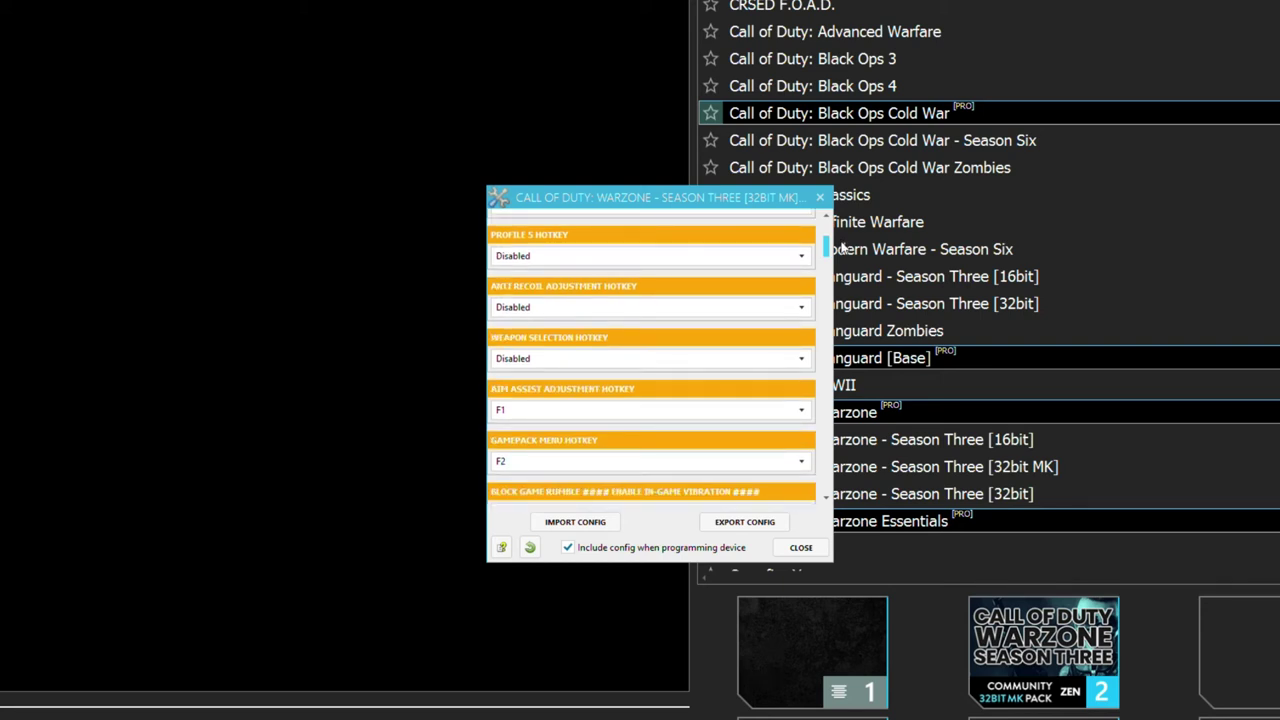
drag(842, 244, 842, 238)
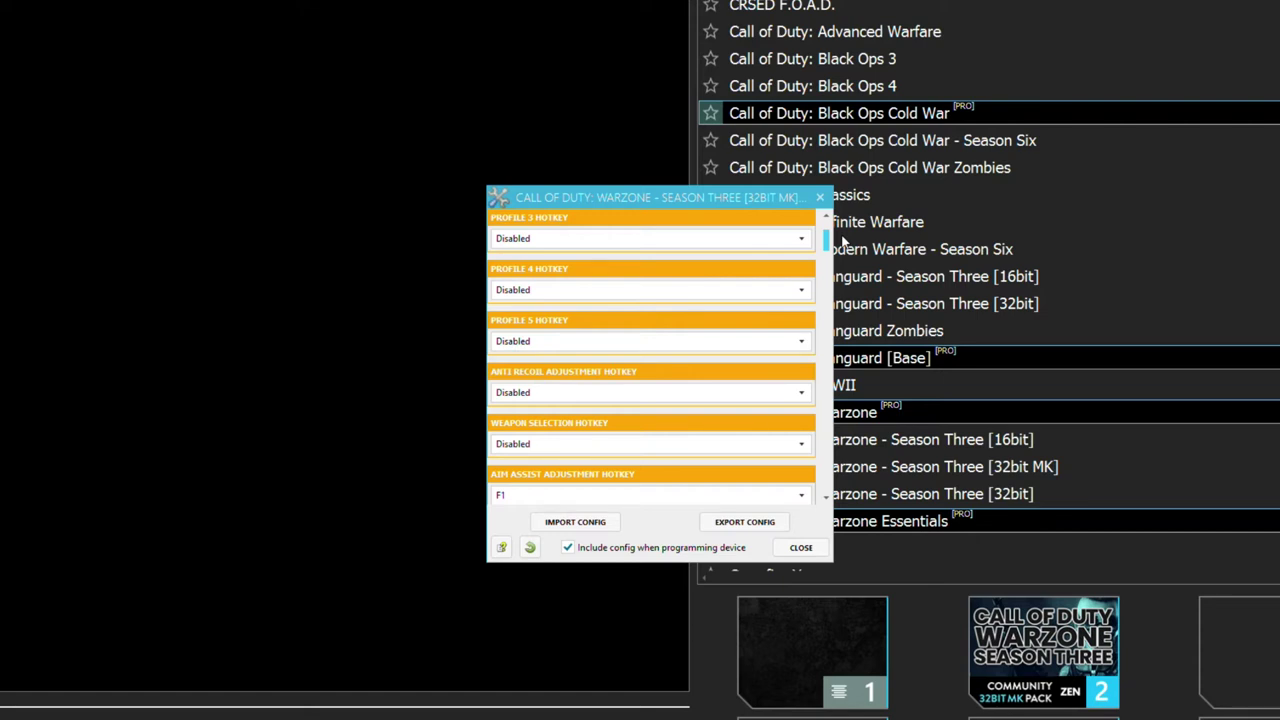
scroll(800, 255, down, 2)
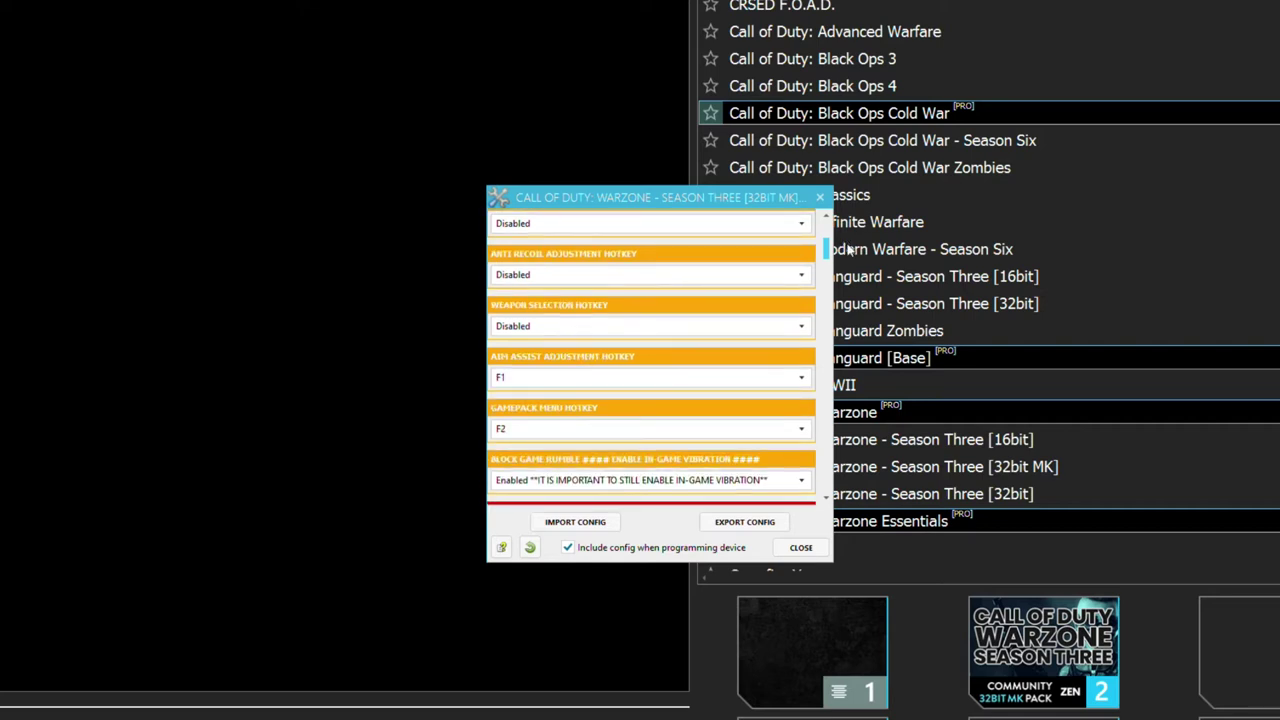
click(703, 274)
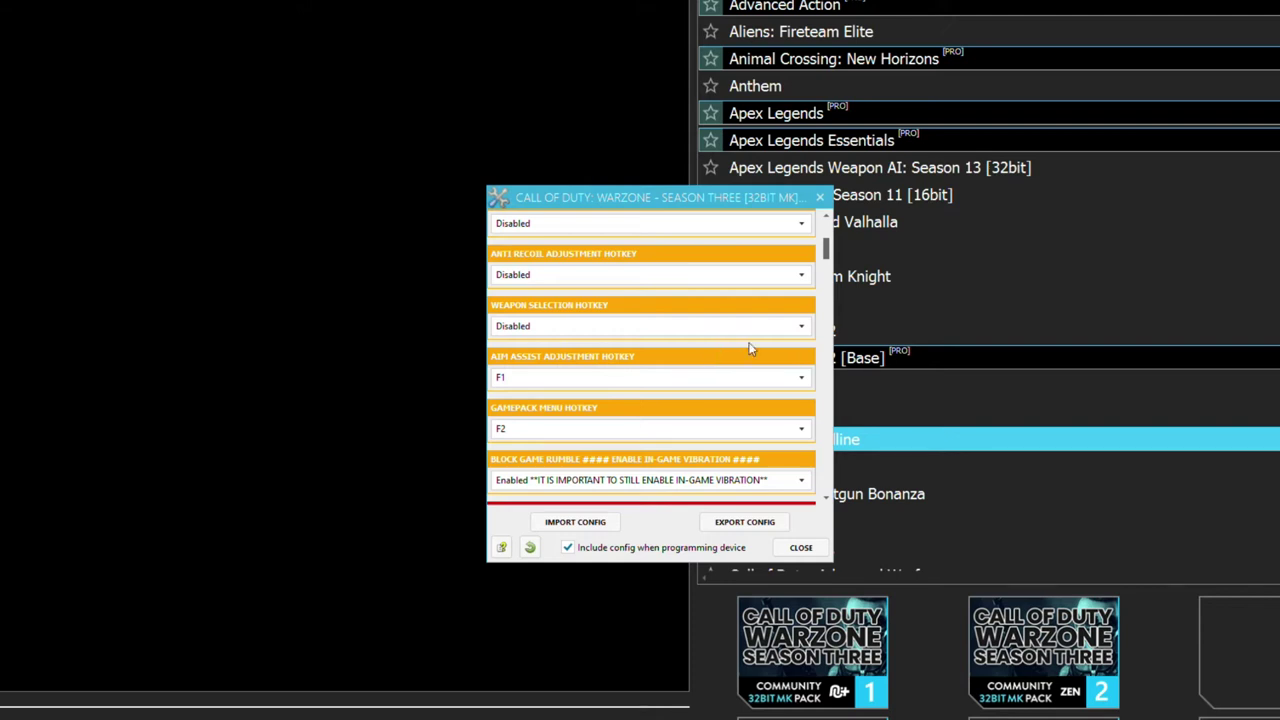
- Set the Profile 1 primary weapon's horizontal anti-recoil adjustment to -1
scroll(828, 502, down, 2)
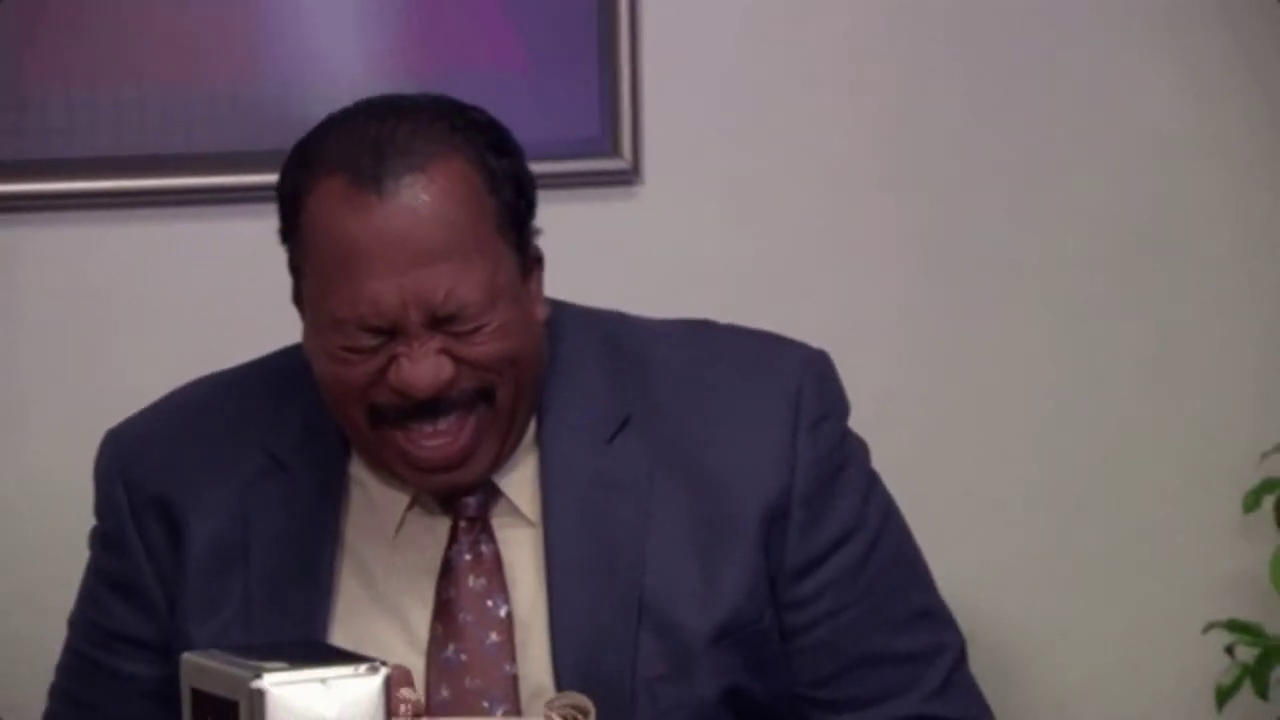
scroll(828, 502, down, 1)
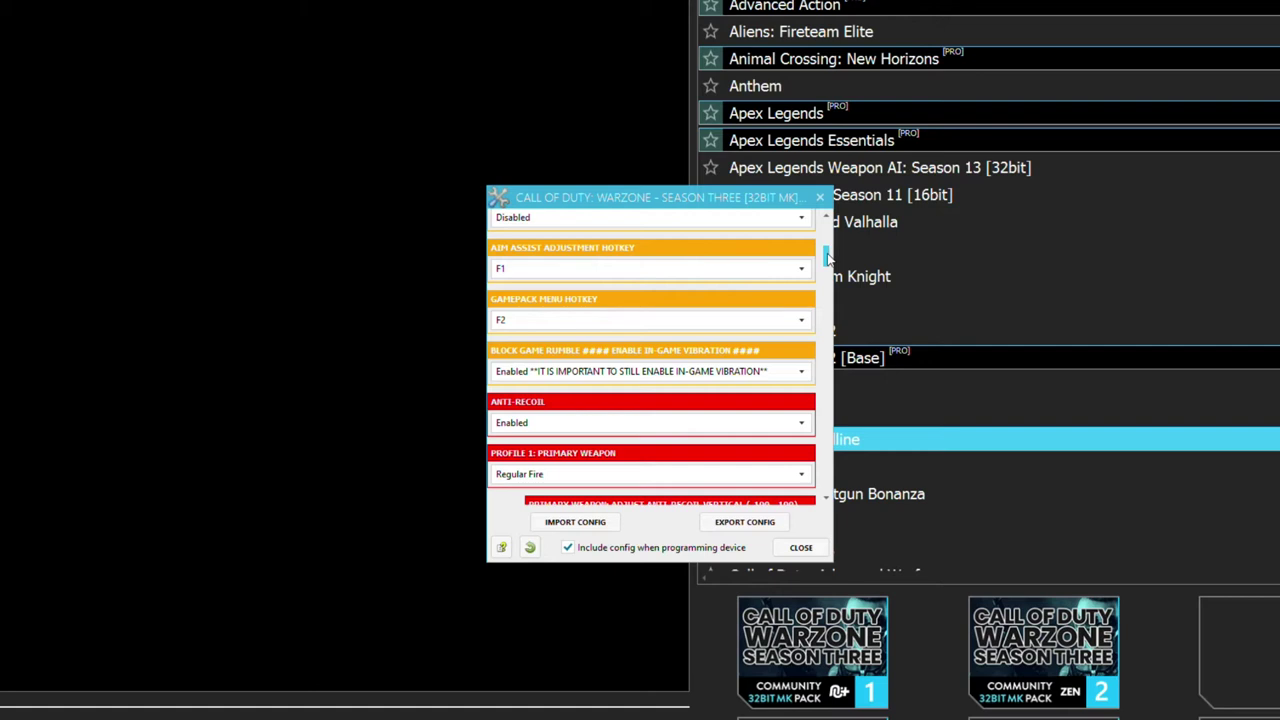
drag(826, 256, 826, 270)
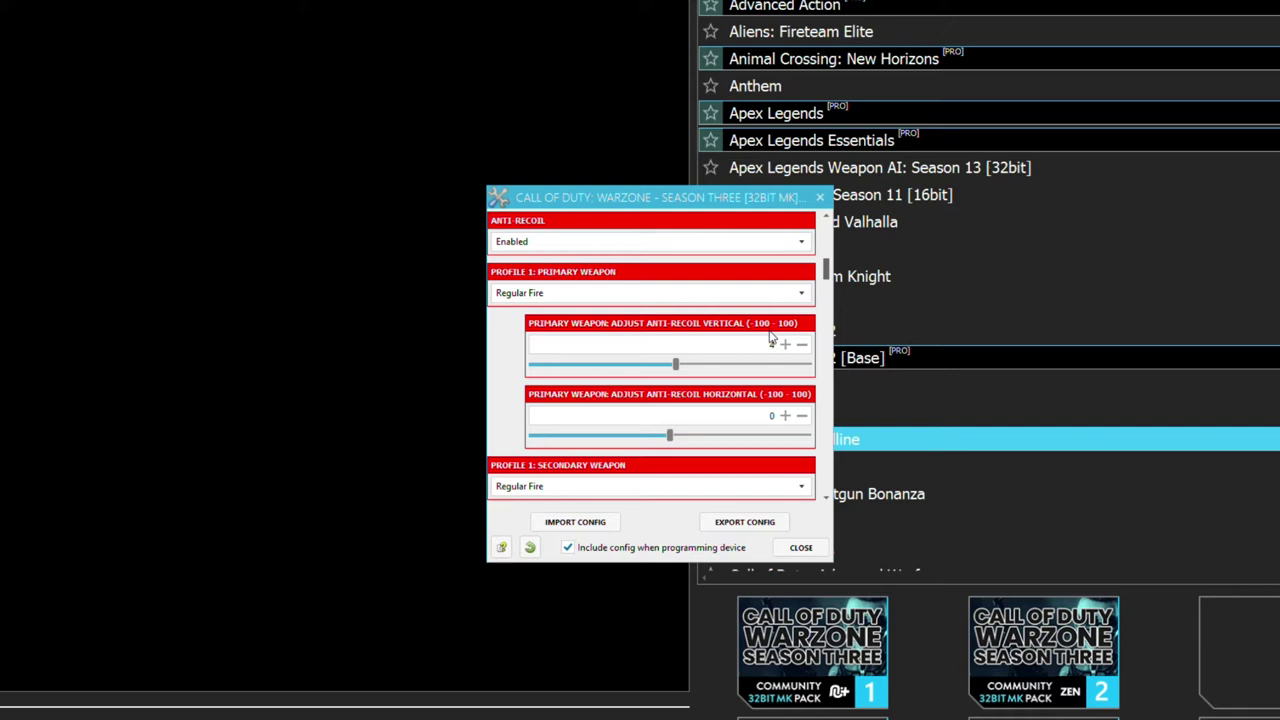
click(800, 417)
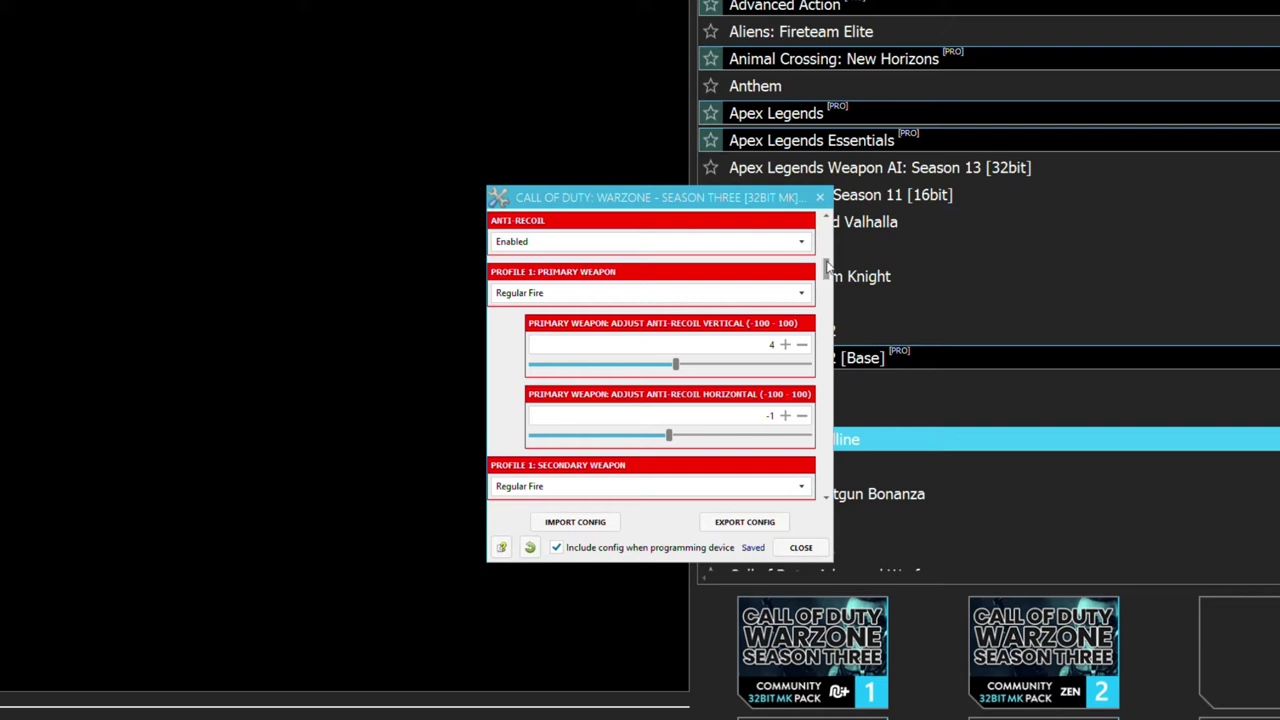
- Set the Profile 1 secondary weapon's vertical anti-recoil adjustment to 8
scroll(830, 283, down, 3)
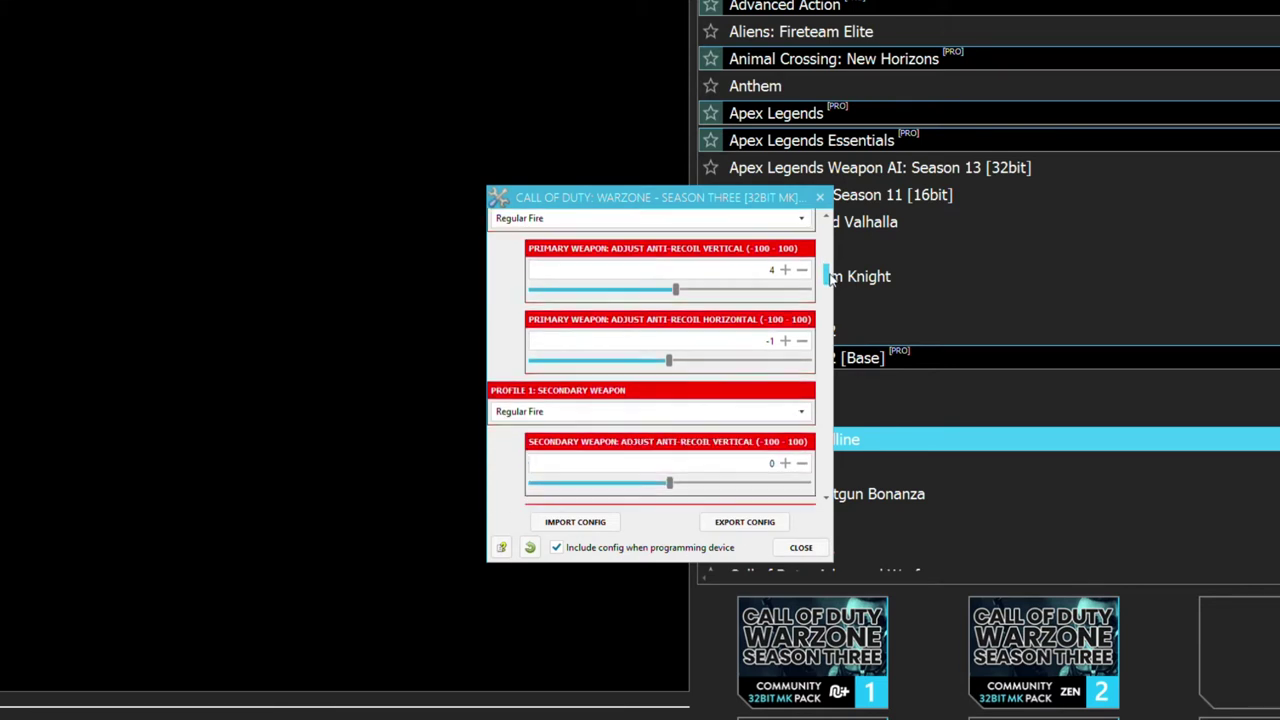
scroll(830, 283, up, 1)
click(785, 400)
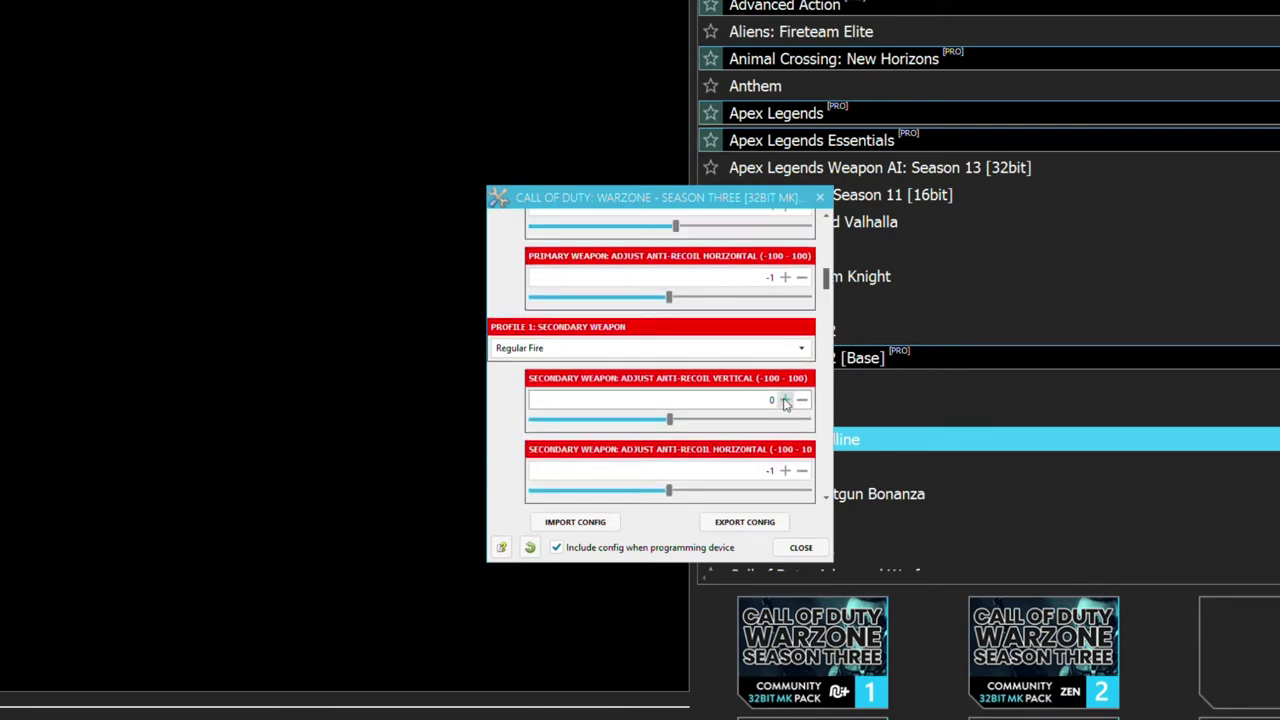
click(785, 400)
click(785, 400)
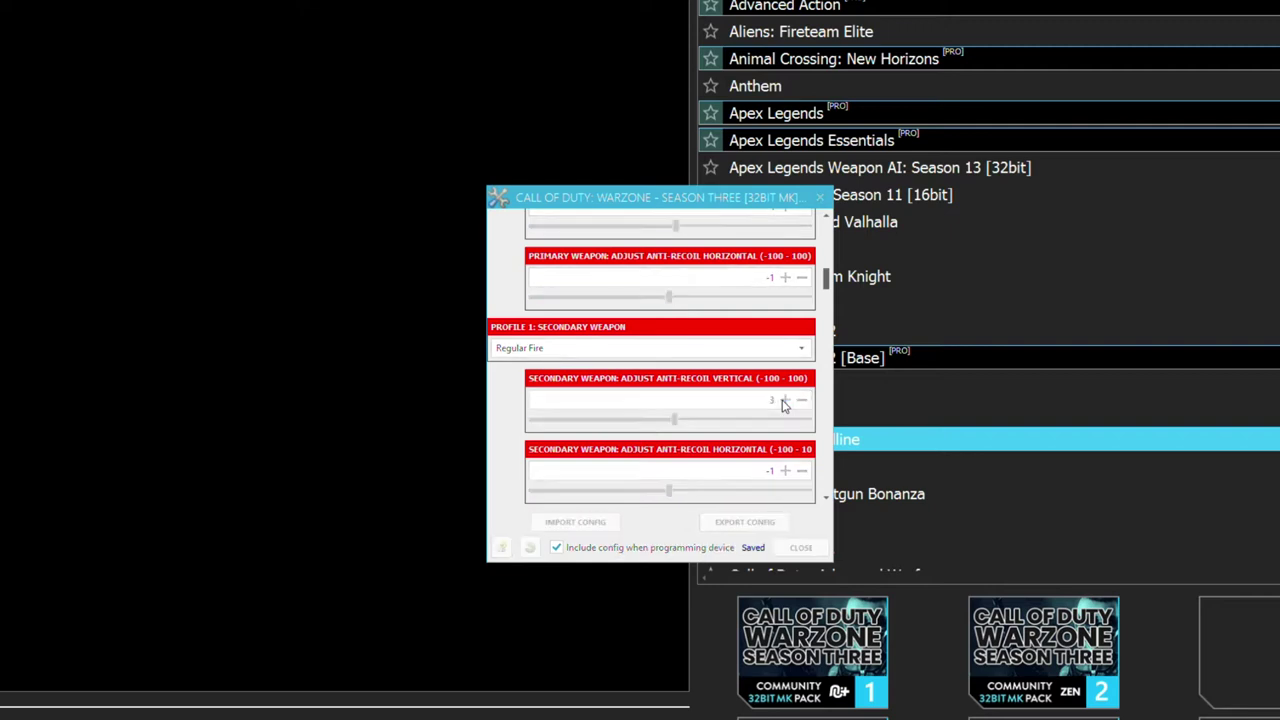
click(785, 400)
click(785, 400)
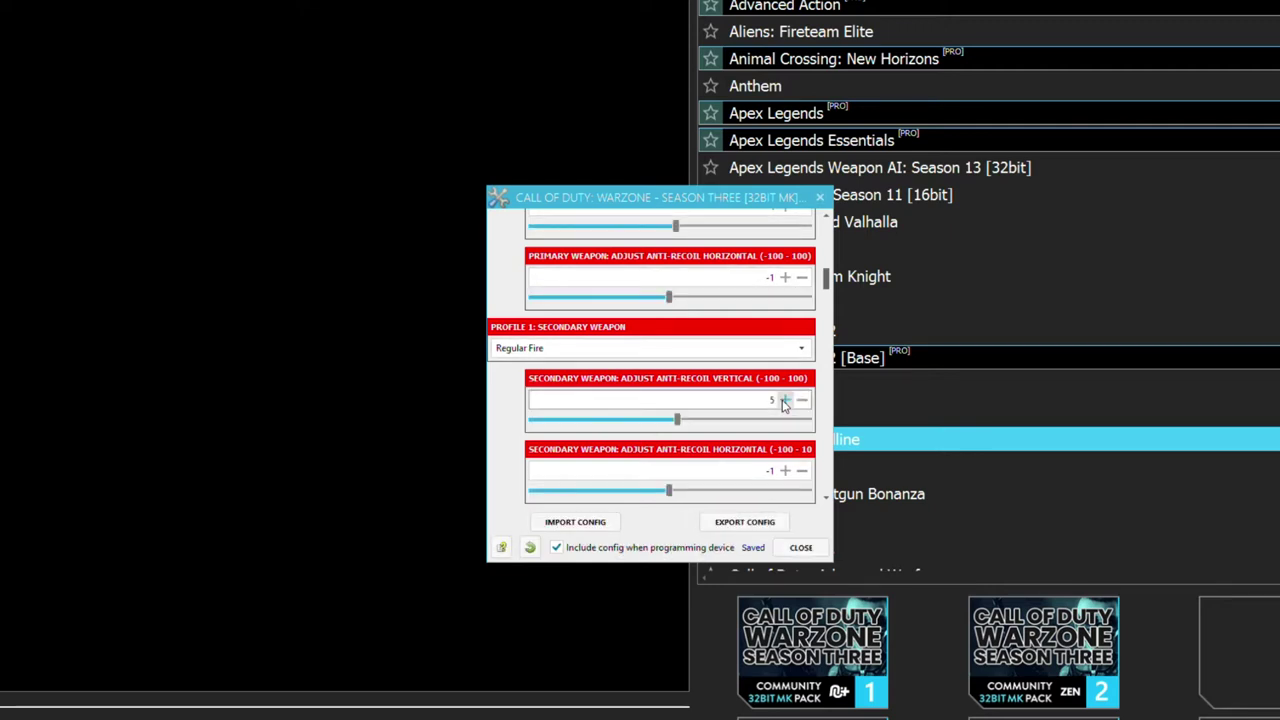
click(785, 400)
click(785, 400)
click(785, 400)
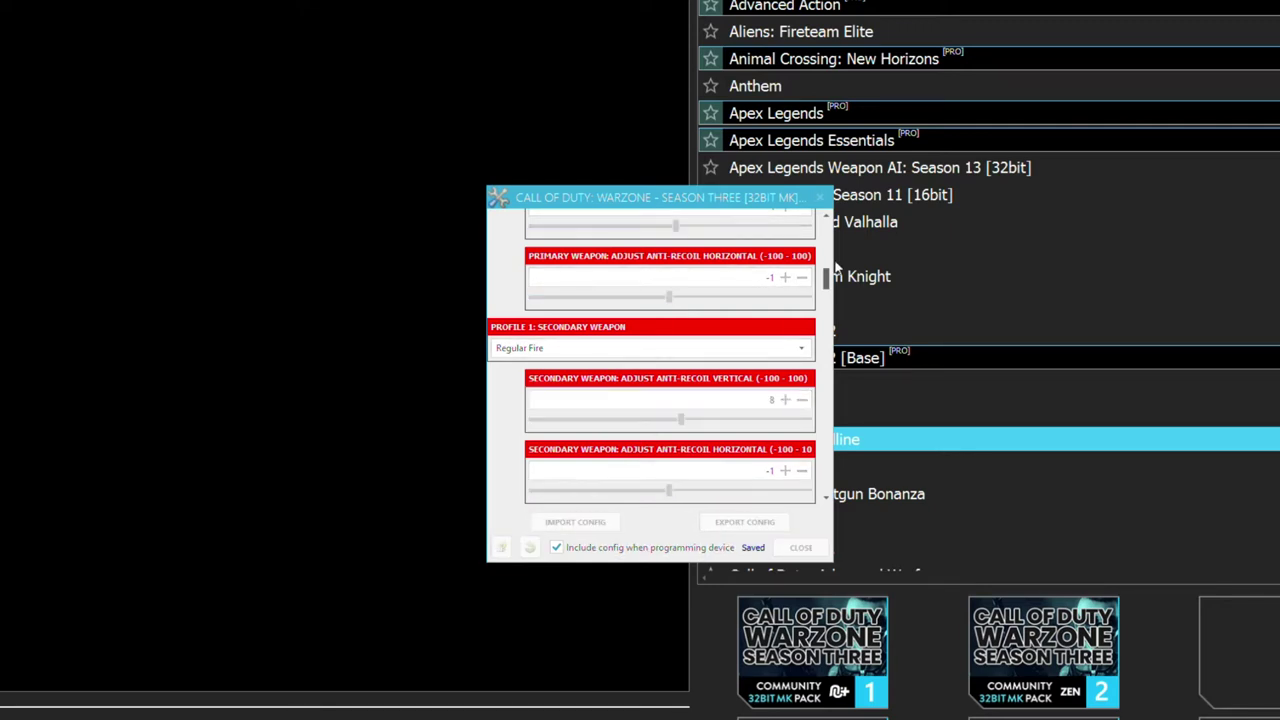
- Set the extended mag option of both the primary and secondary weapon to 60 Round Mag
drag(827, 281, 826, 331)
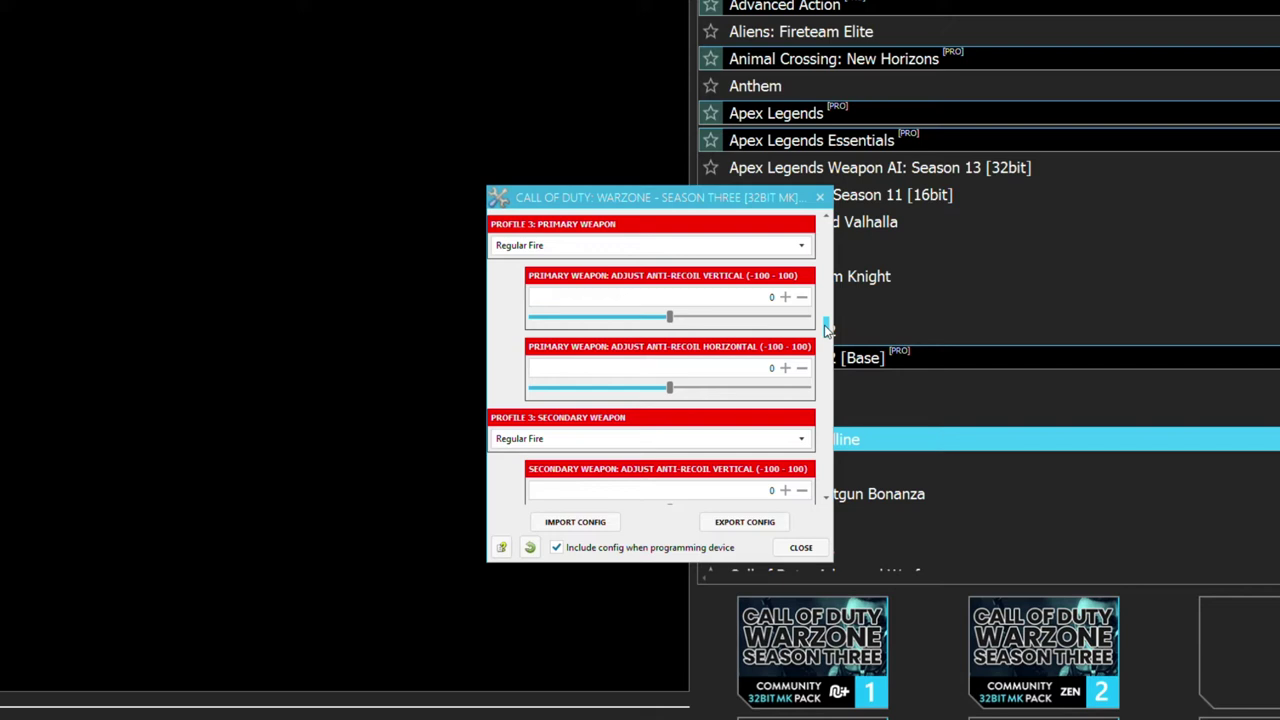
drag(826, 327, 830, 403)
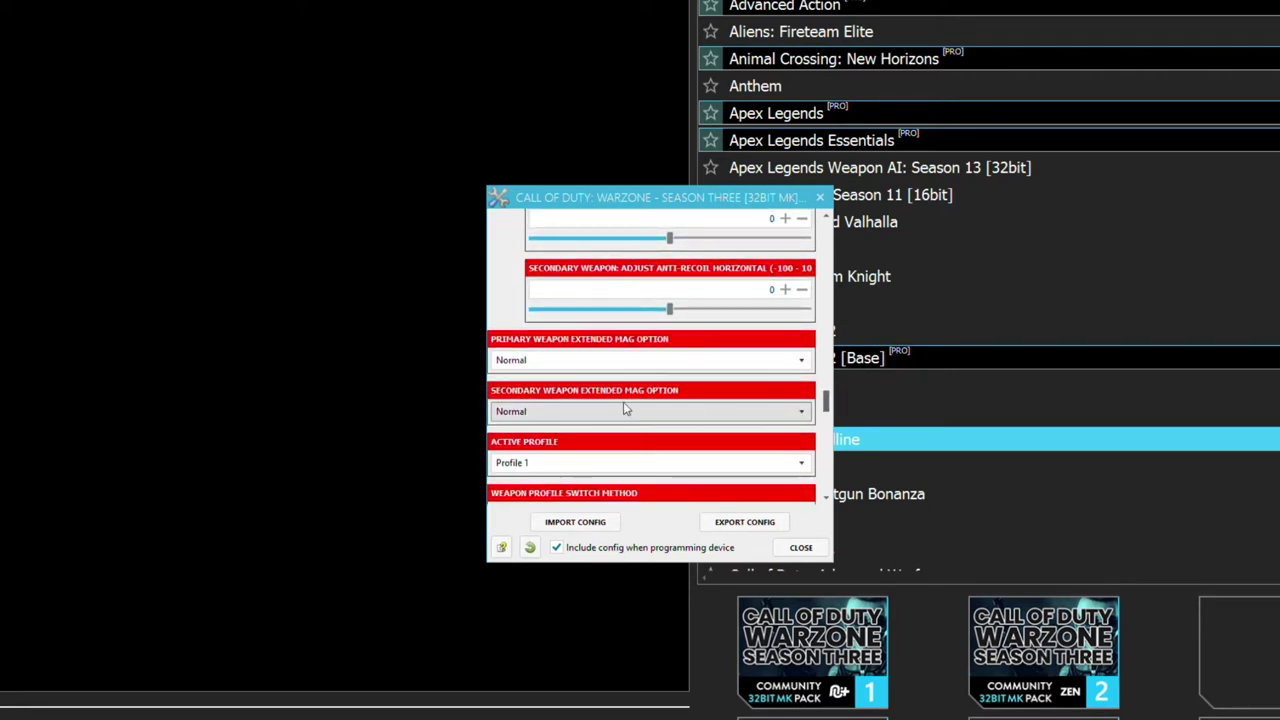
click(598, 360)
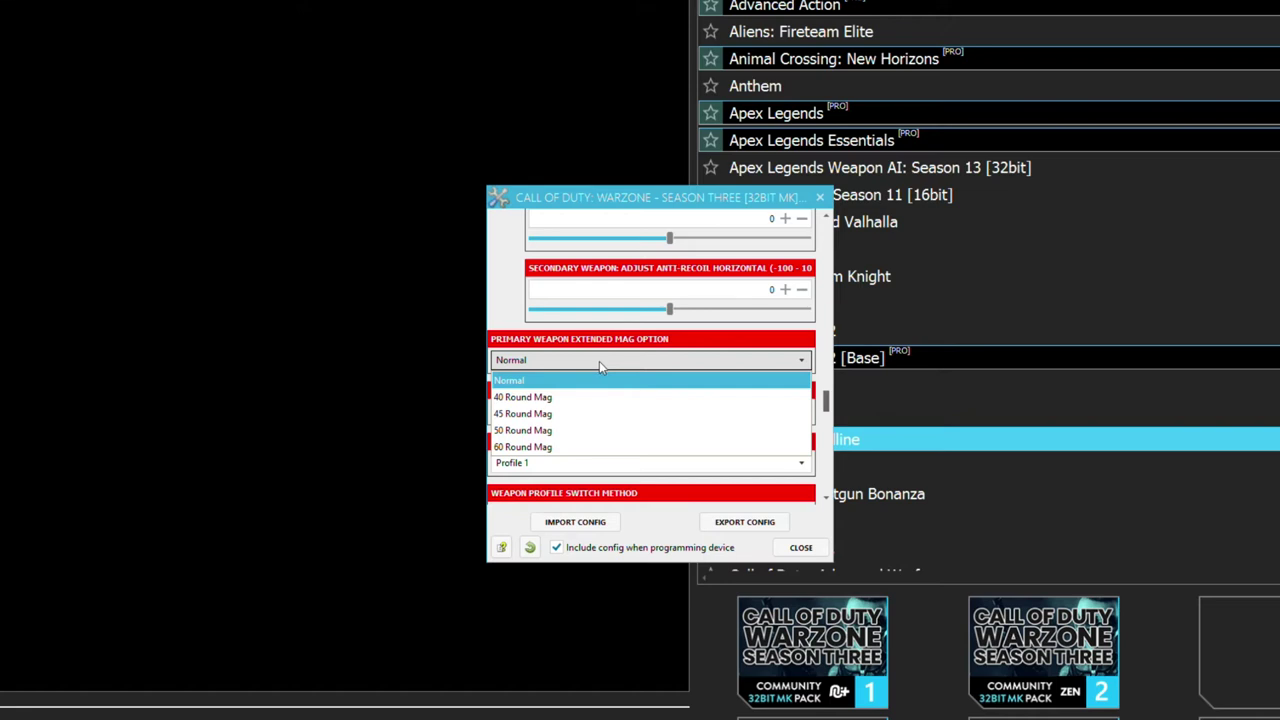
click(577, 447)
click(593, 416)
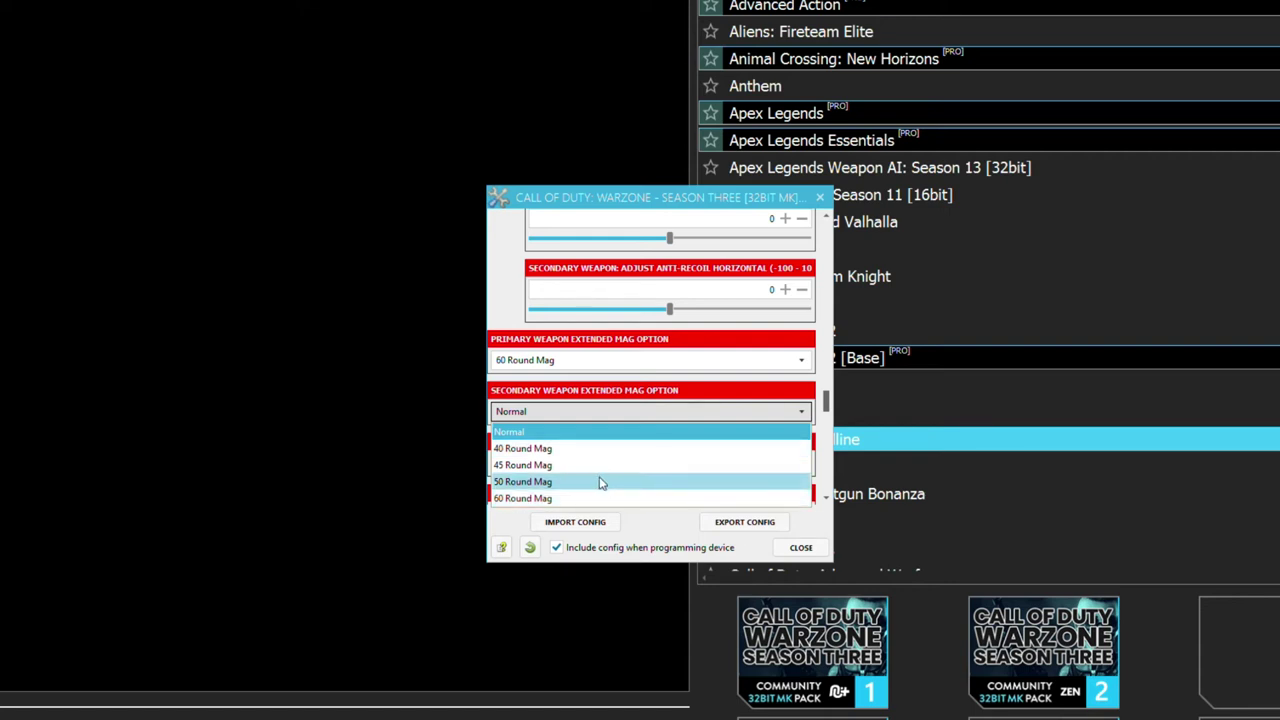
click(598, 499)
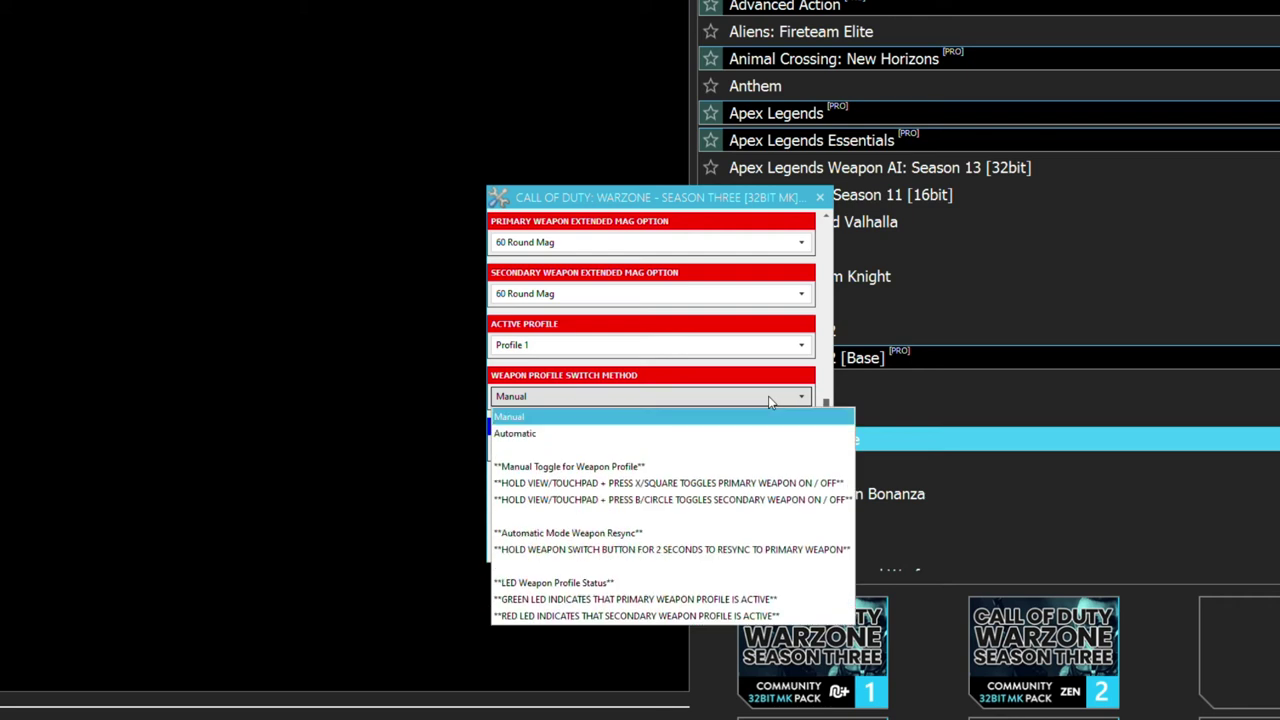
- Set the weapon profile switch method to Automatic and the aim assist mode to Standard
click(676, 436)
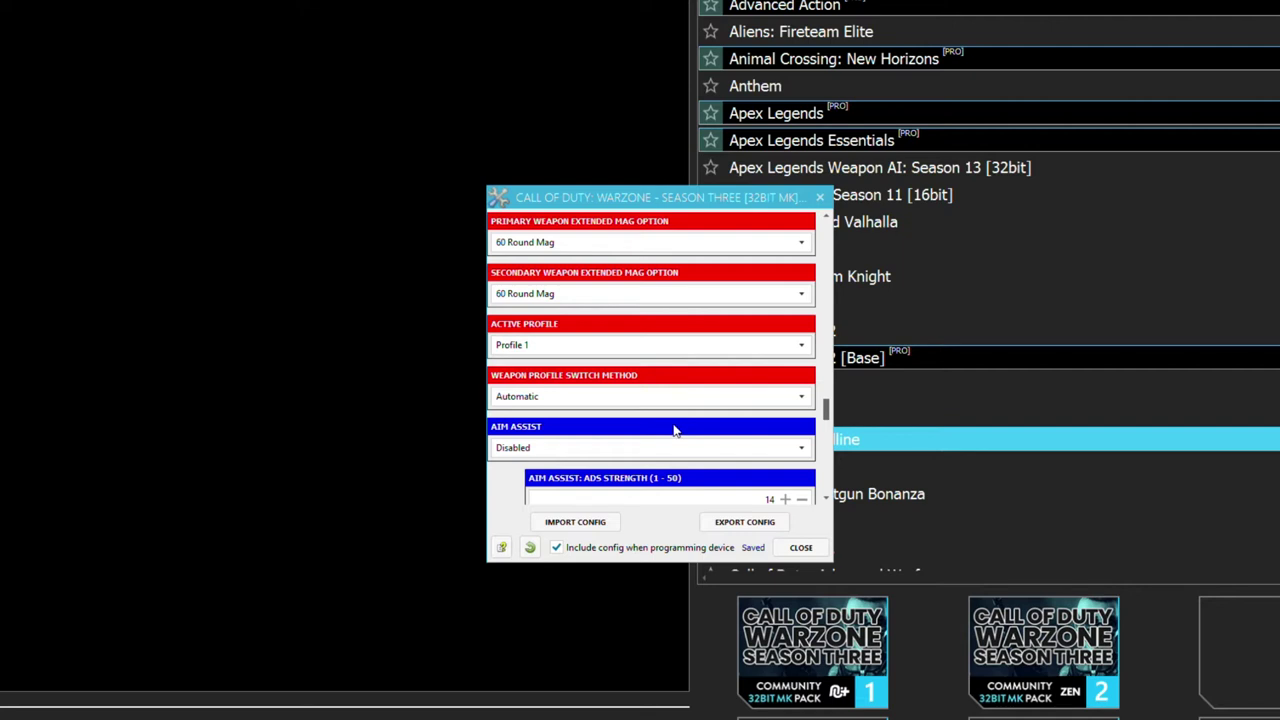
click(662, 447)
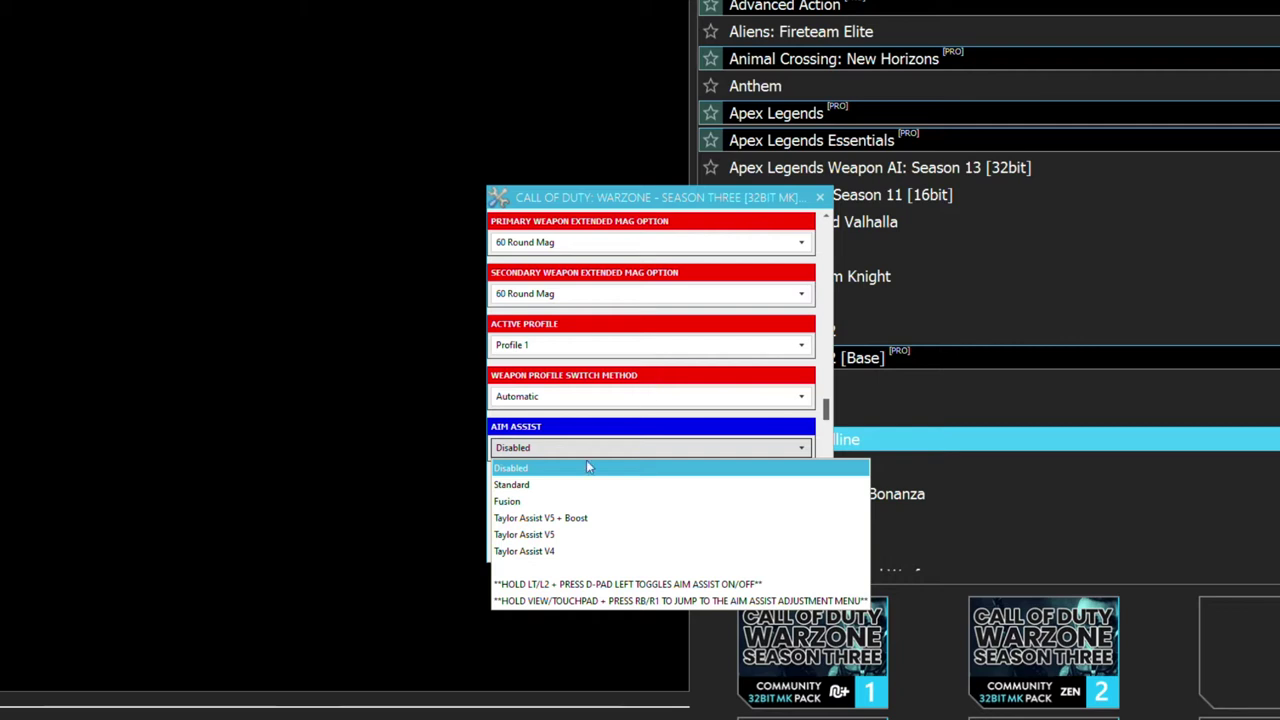
click(508, 486)
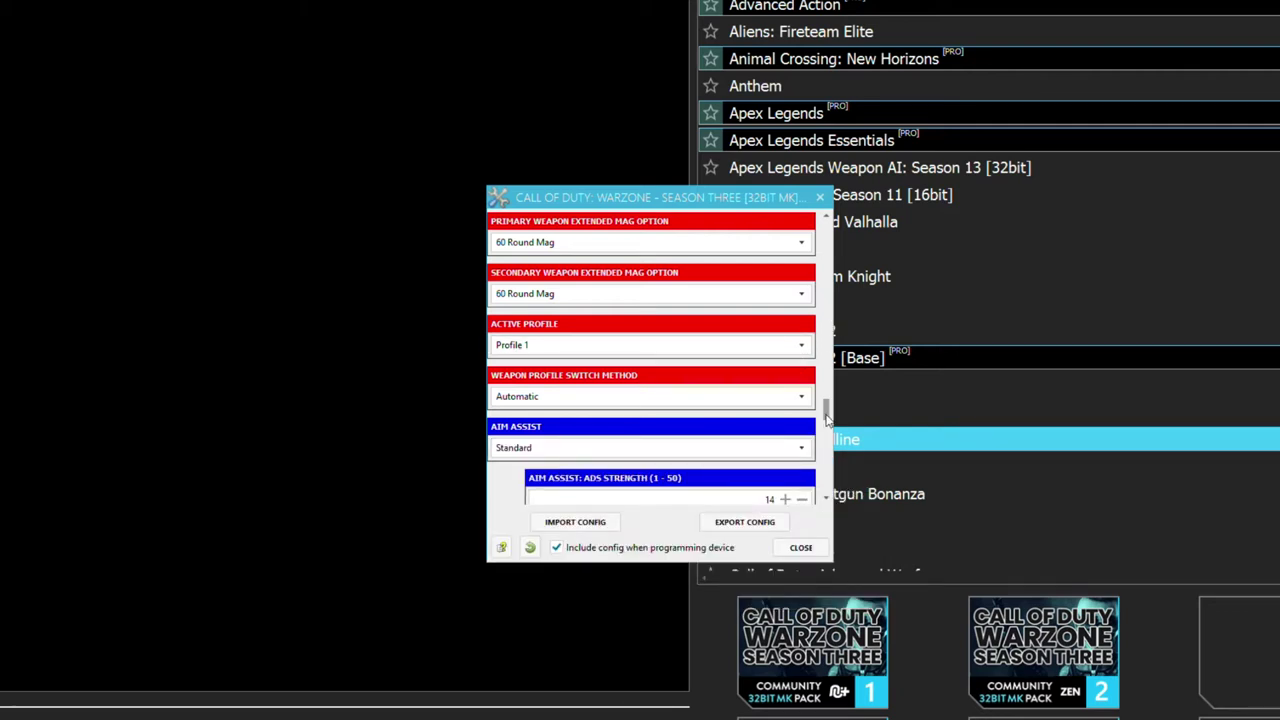
- Review the aim assist strength and step values and the remaining mods down to Bunny Hop, and close the gamepack configuration
drag(826, 412, 830, 425)
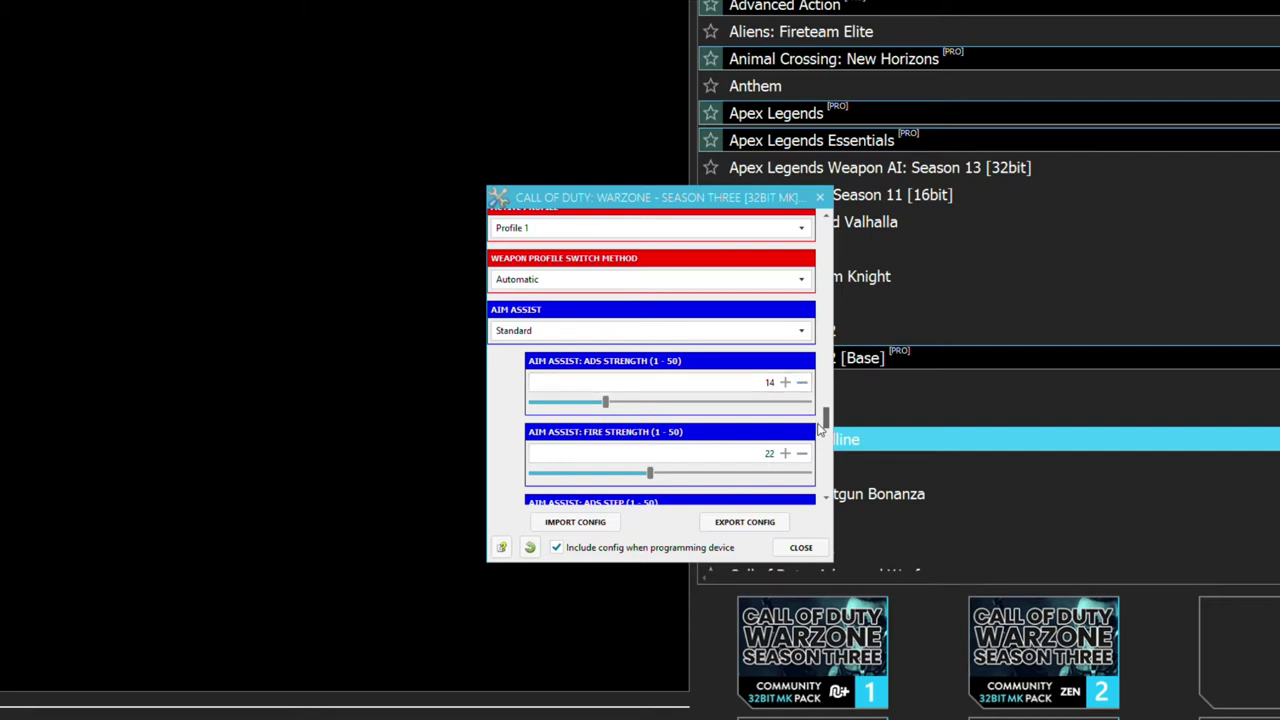
drag(828, 420, 828, 427)
scroll(828, 427, down, 2)
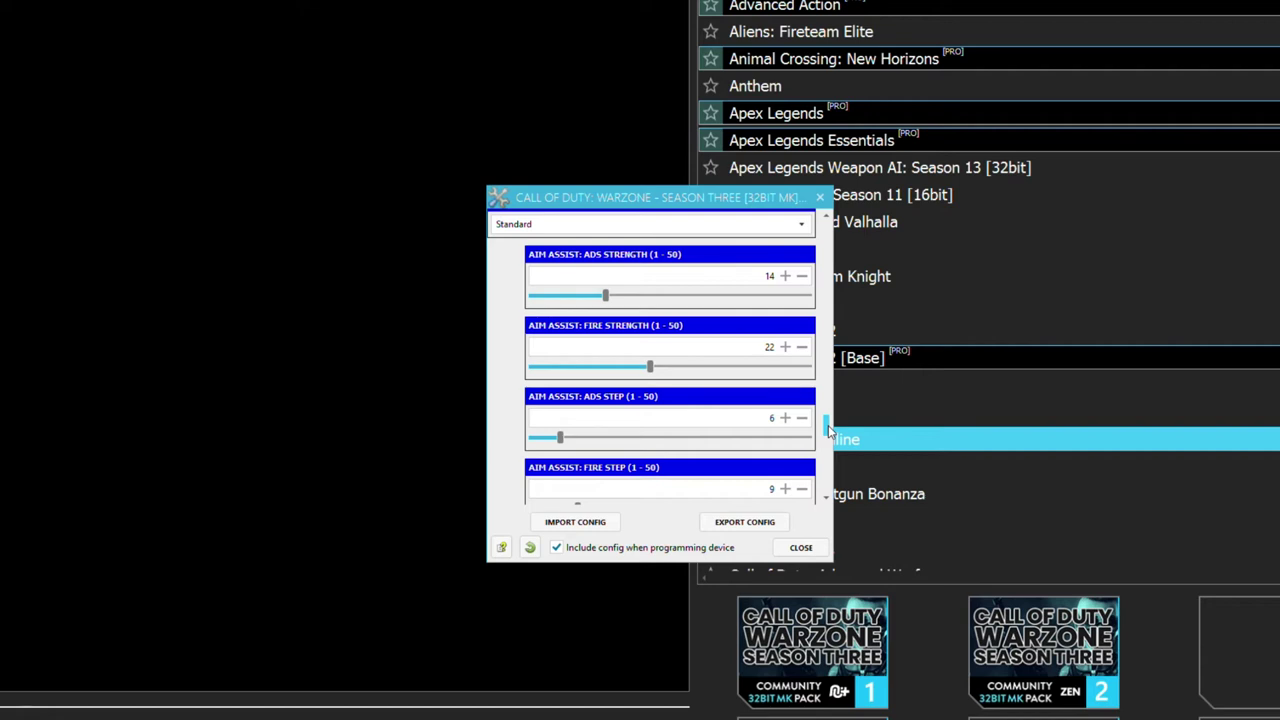
scroll(828, 430, down, 2)
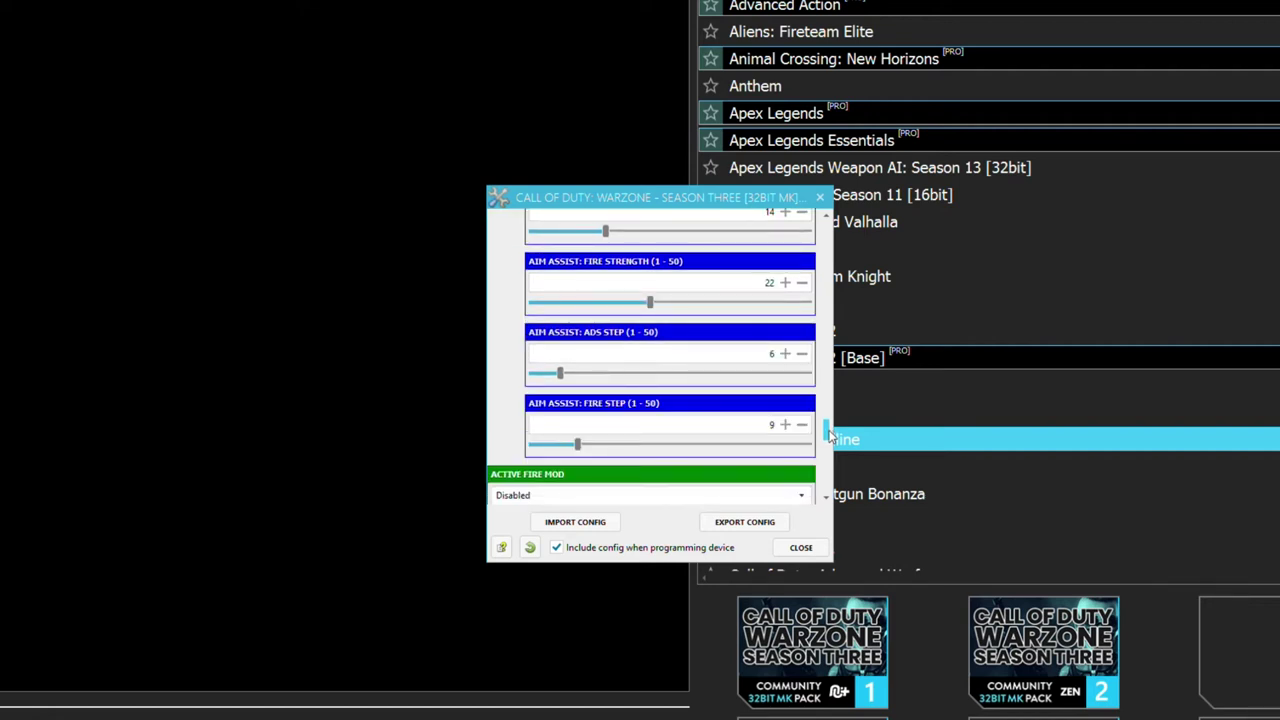
scroll(829, 435, up, 1)
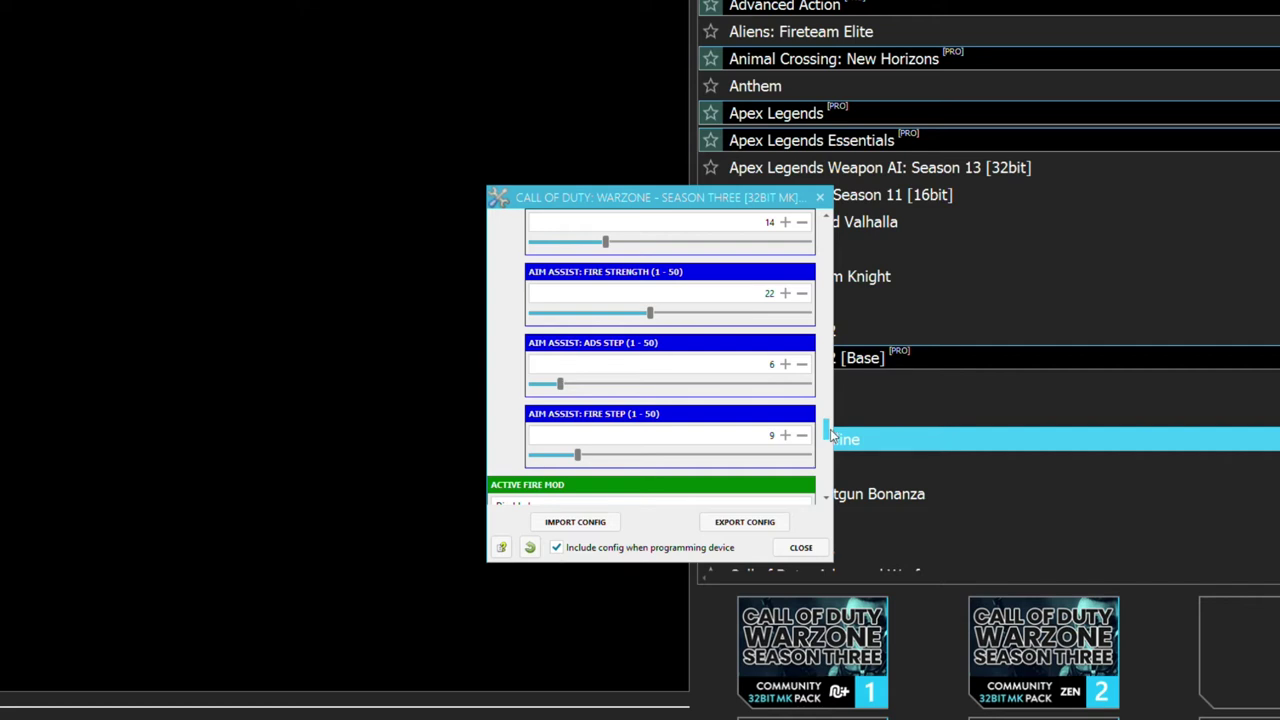
drag(831, 435, 826, 491)
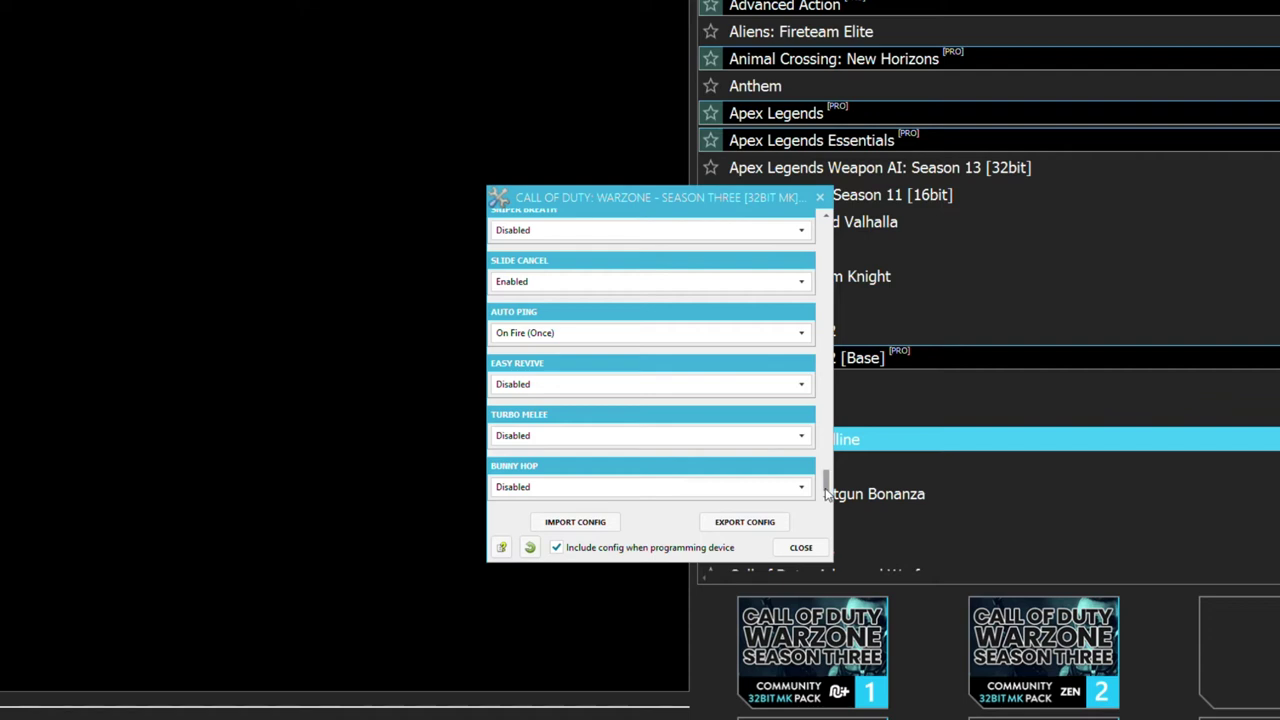
click(819, 198)
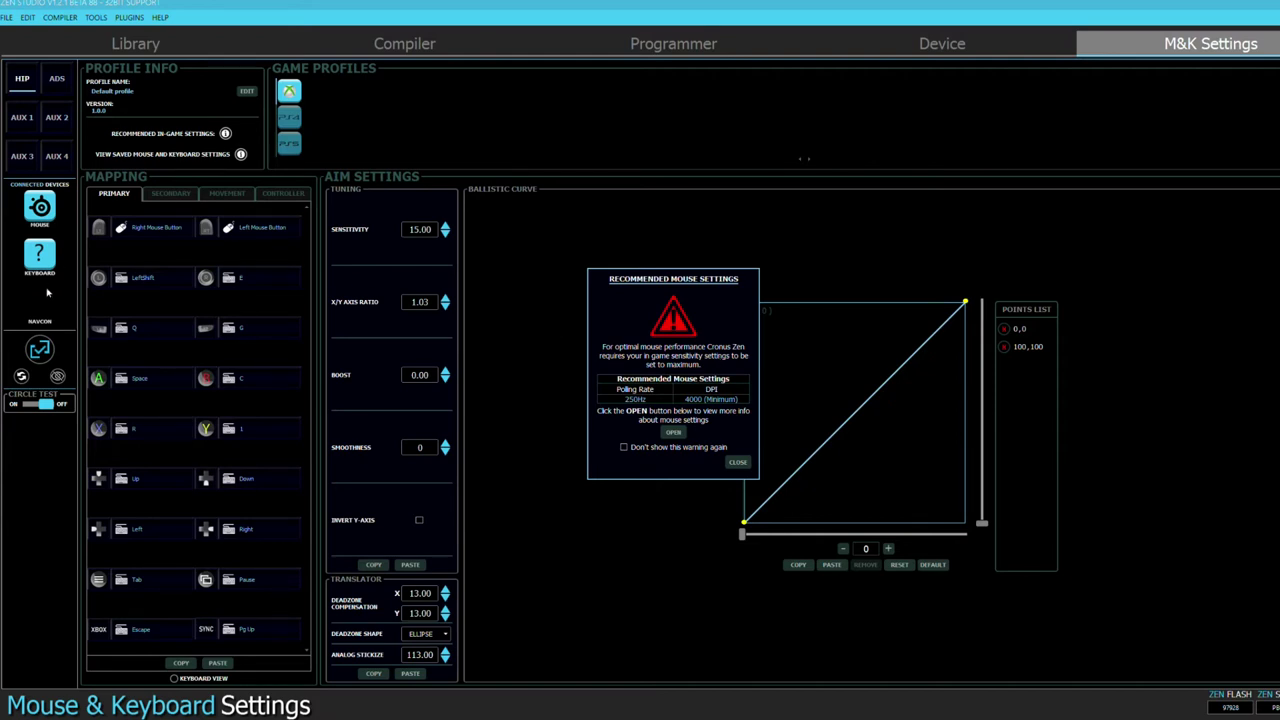
- Dismiss the recommended mouse settings warning in the mouse and keyboard settings and show the movement key mapping
mouse_move(29, 270)
mouse_move(40, 206)
click(737, 462)
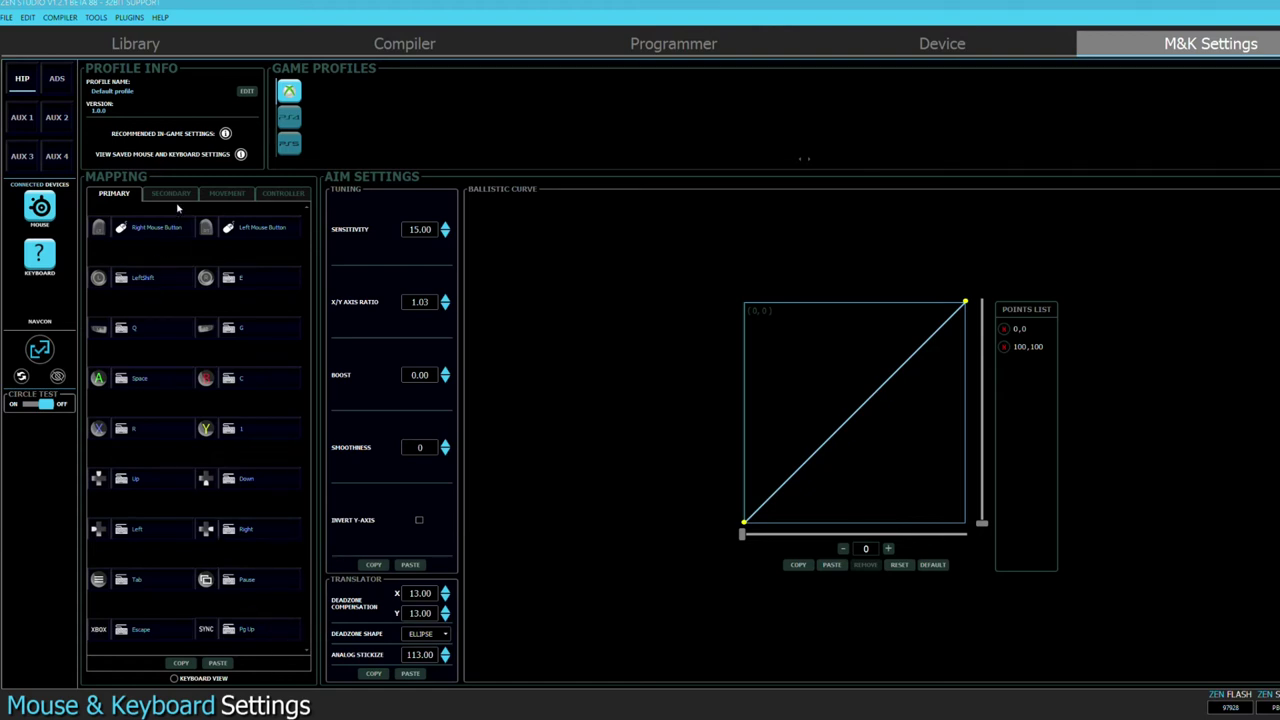
click(226, 194)
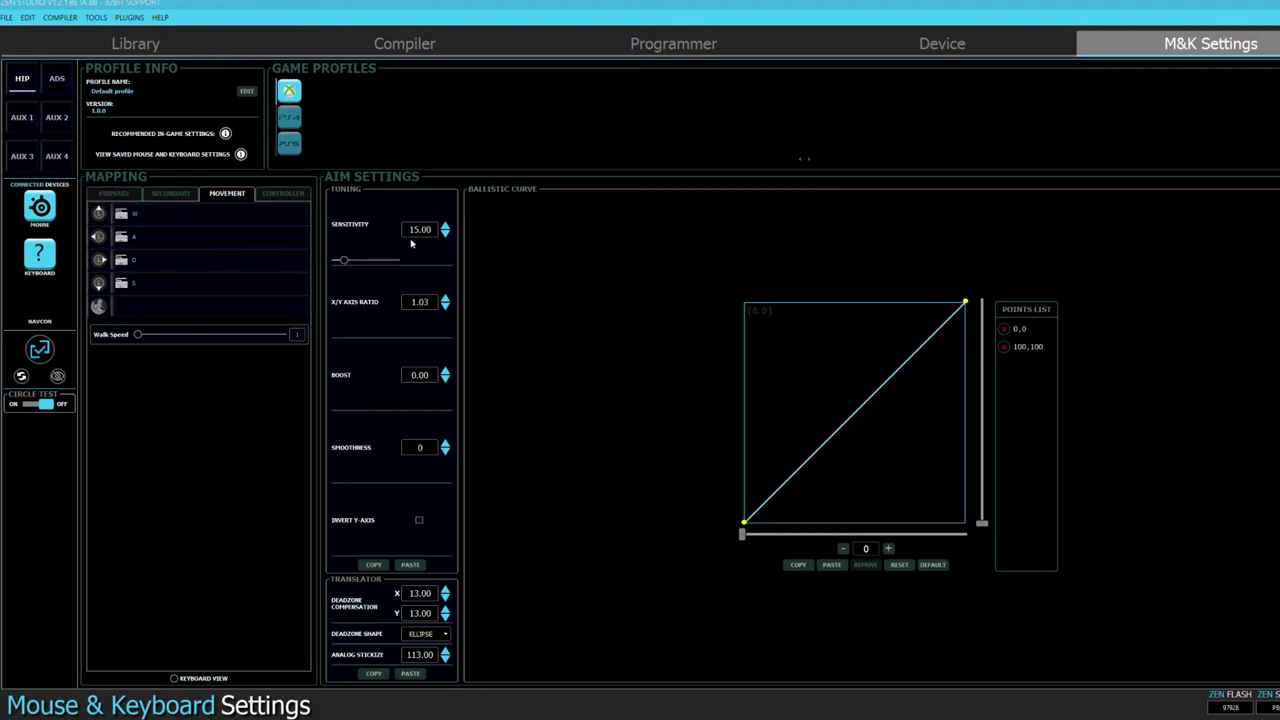
- Set the hip aim sensitivity to 12 in the tuning settings
click(446, 236)
double_click(412, 229)
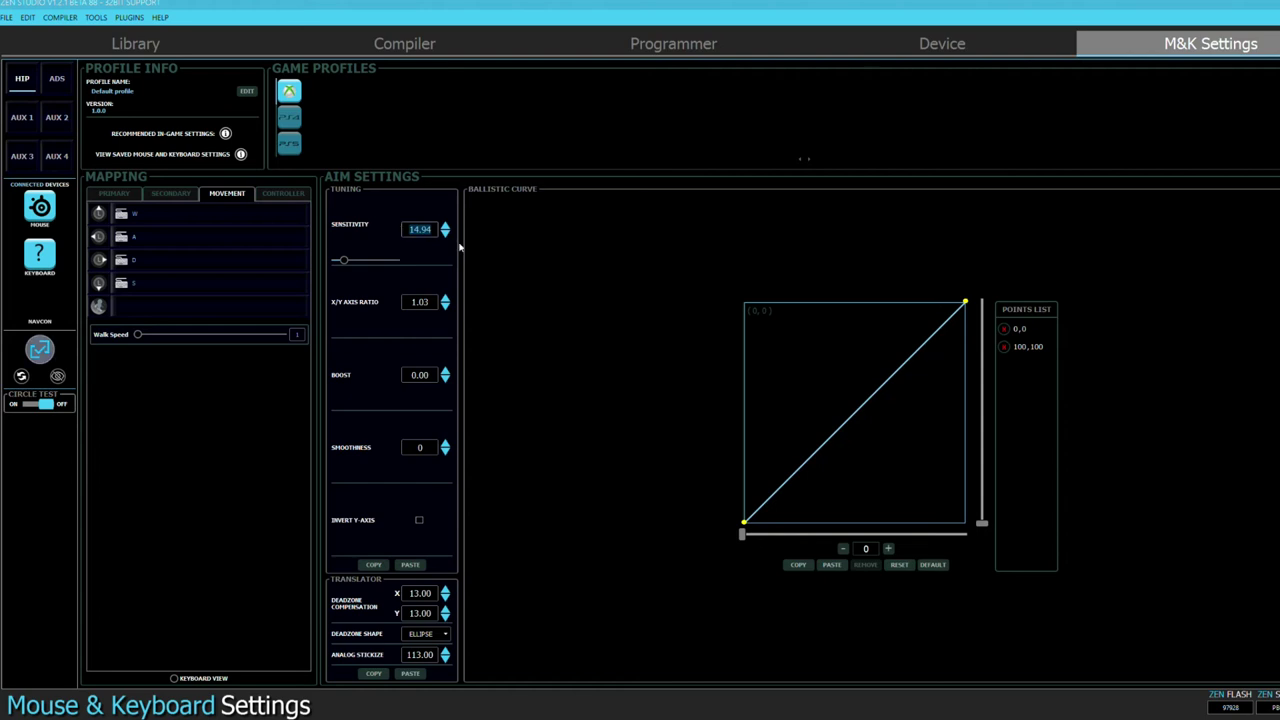
text(12)
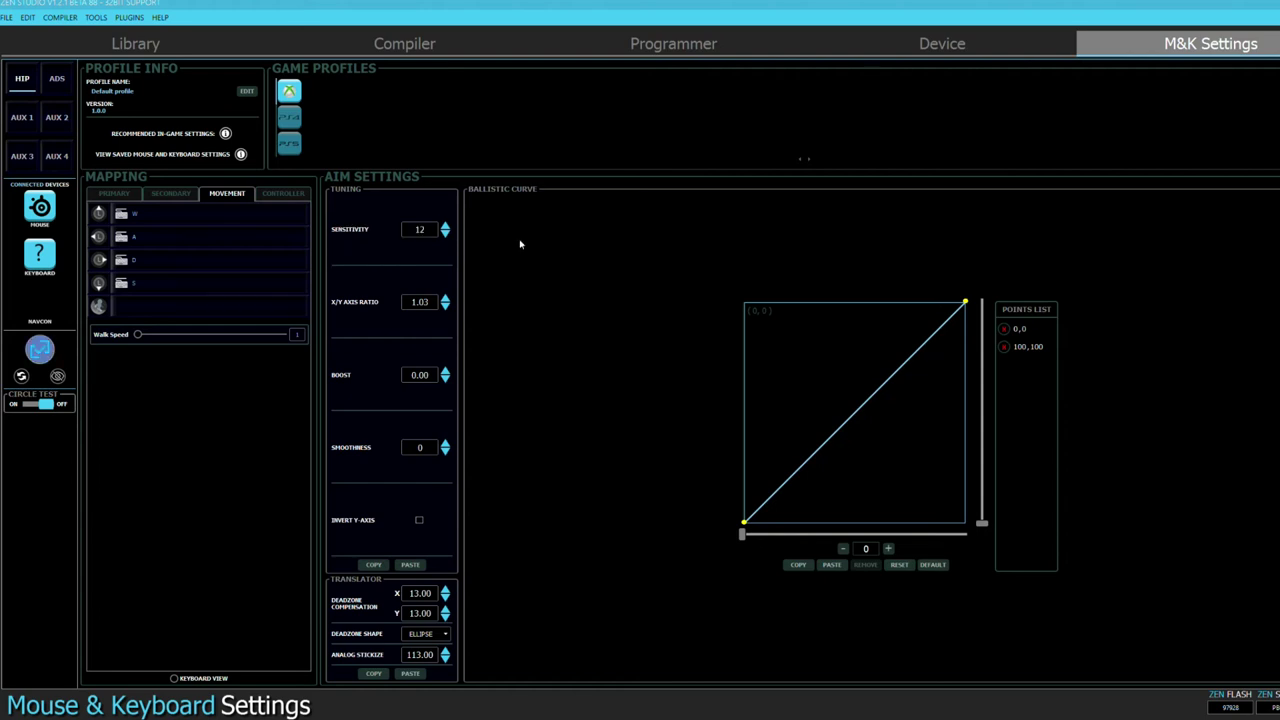
- Inspect the input and output monitor plugin from the GPC Compiler, close it, and go to the Device settings
click(420, 43)
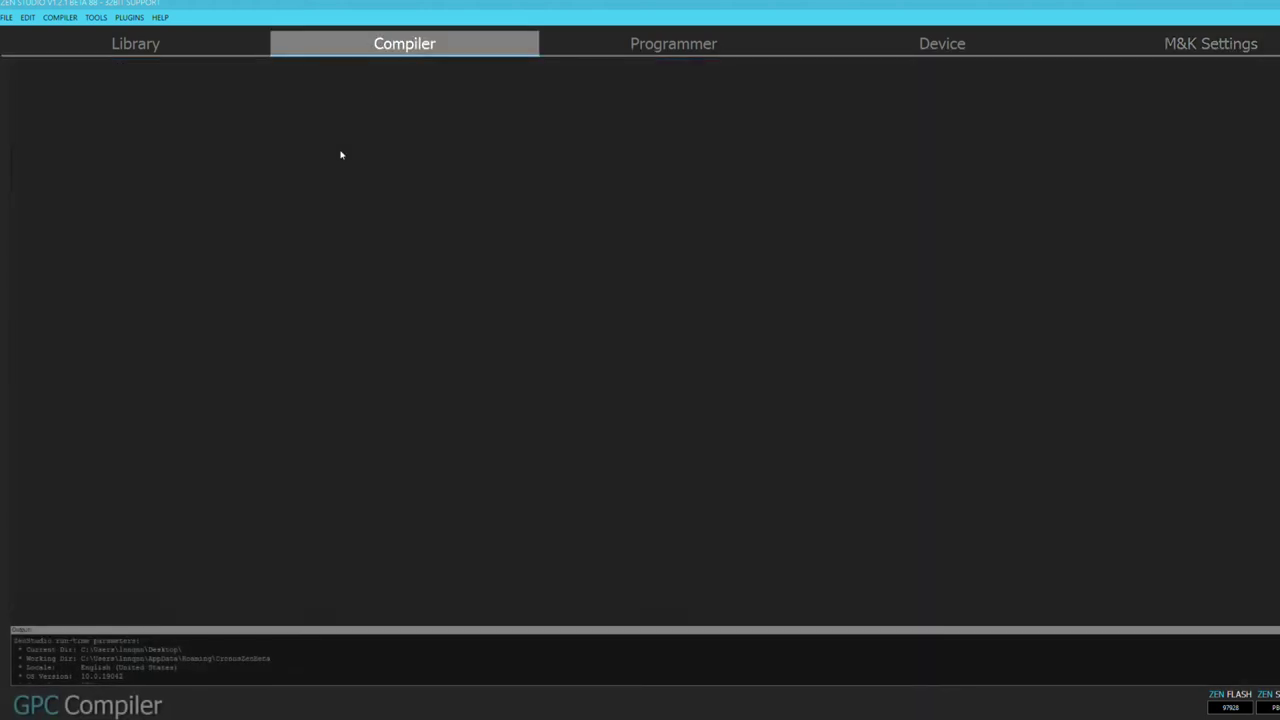
click(123, 18)
click(115, 32)
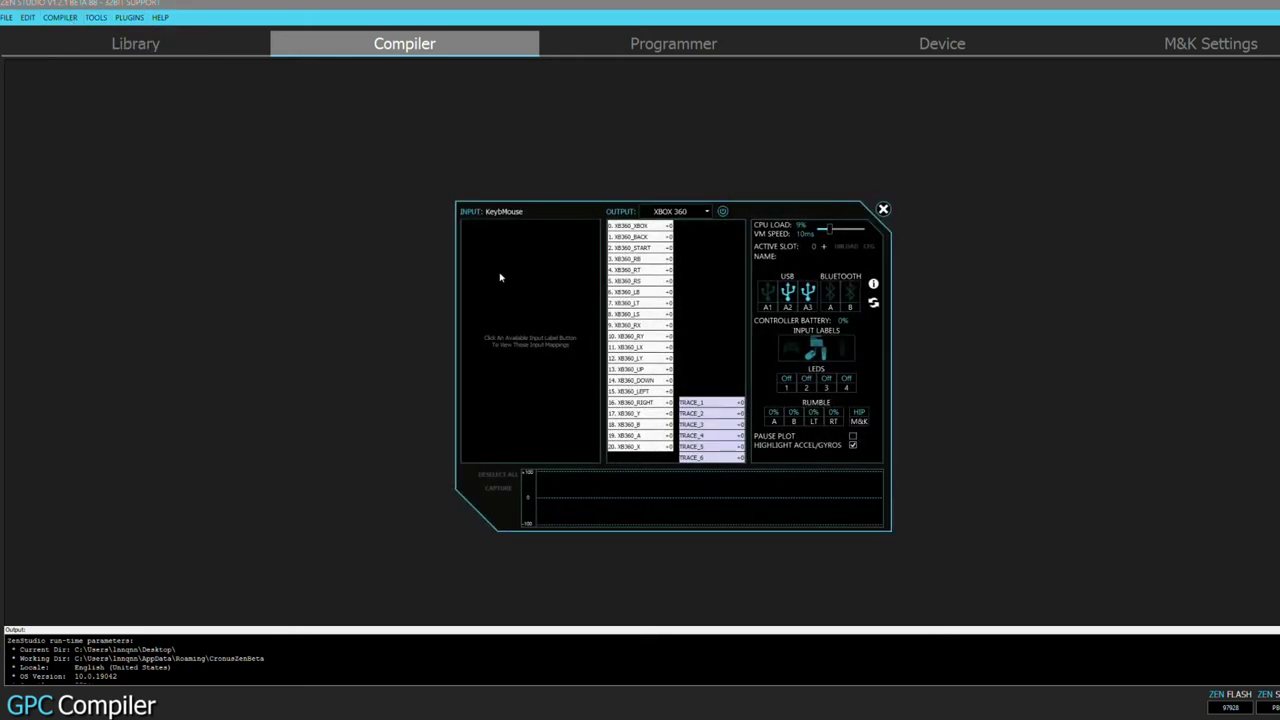
drag(482, 218, 532, 222)
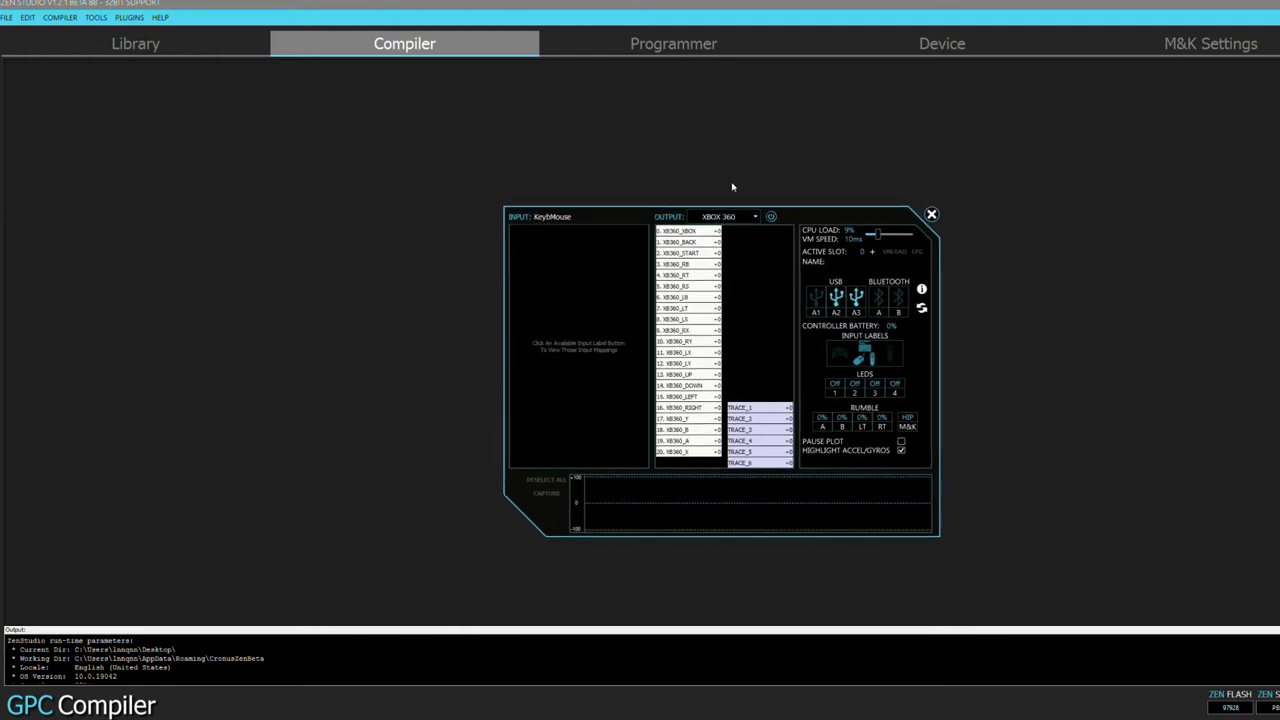
click(931, 216)
click(942, 43)
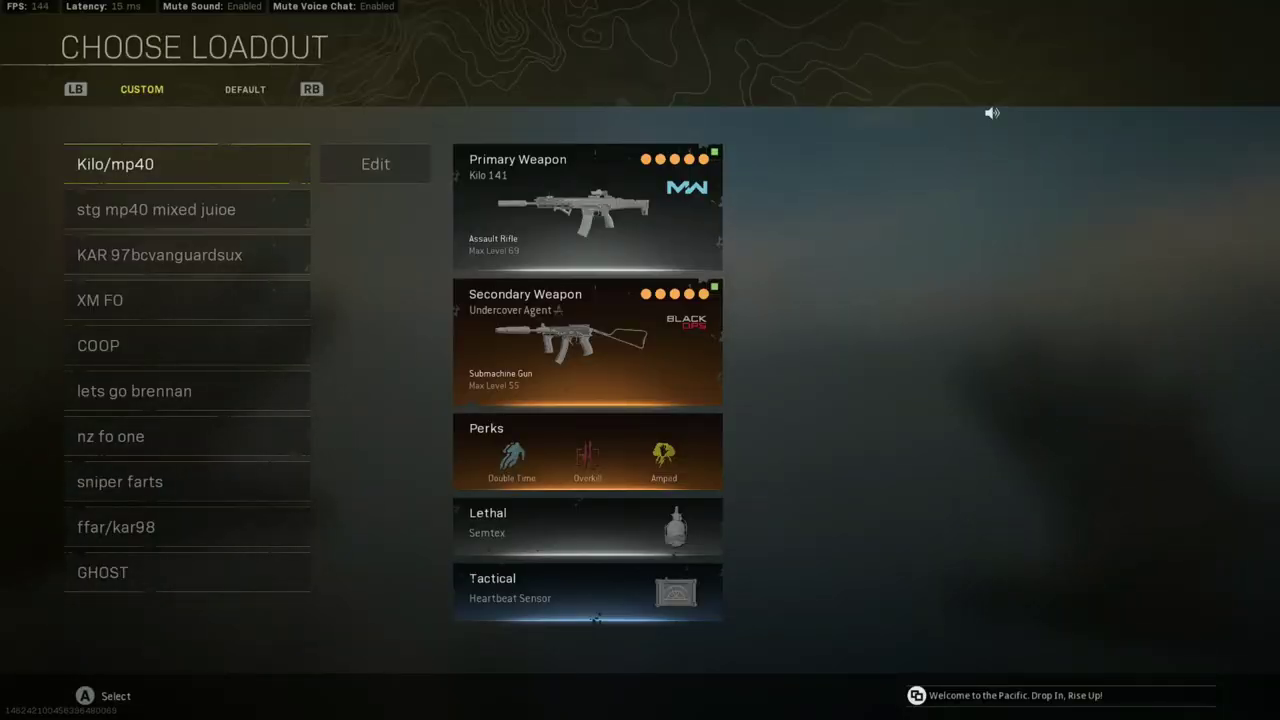
- Choose the Kilo/mp40 loadout in the Warzone match and change it to nz fo one through the pause screen
key(Return)
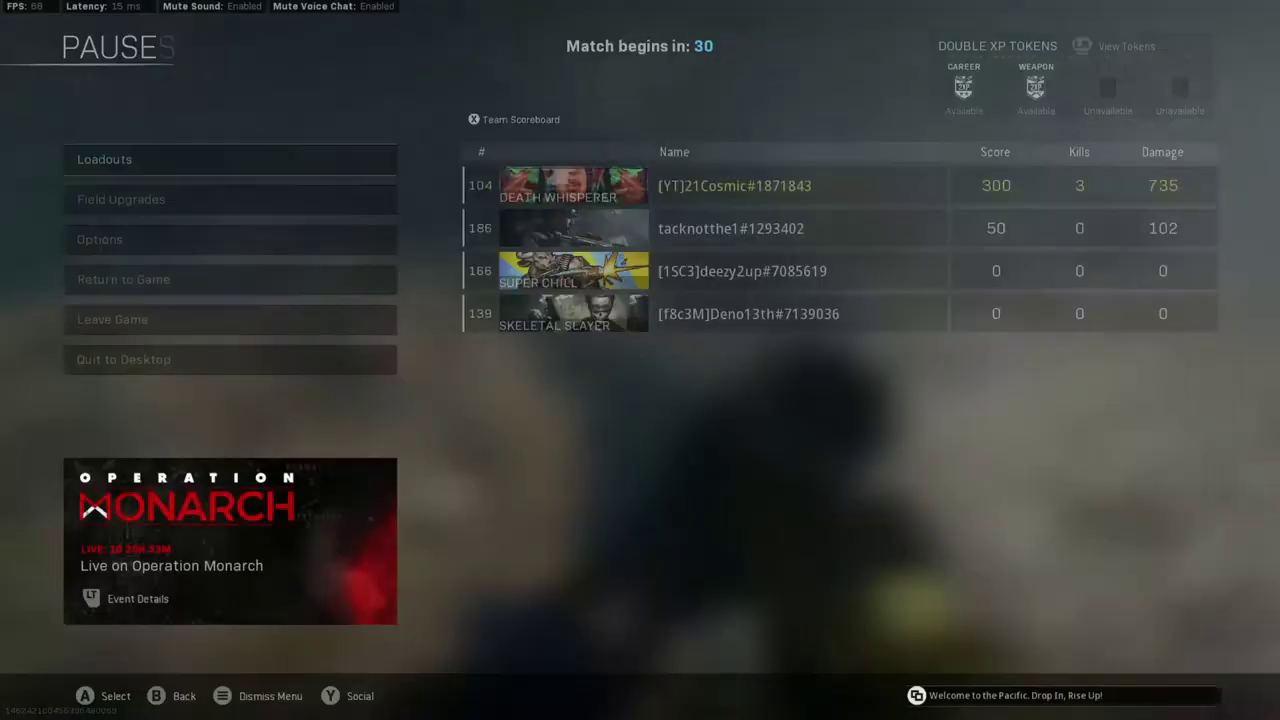
key(Return)
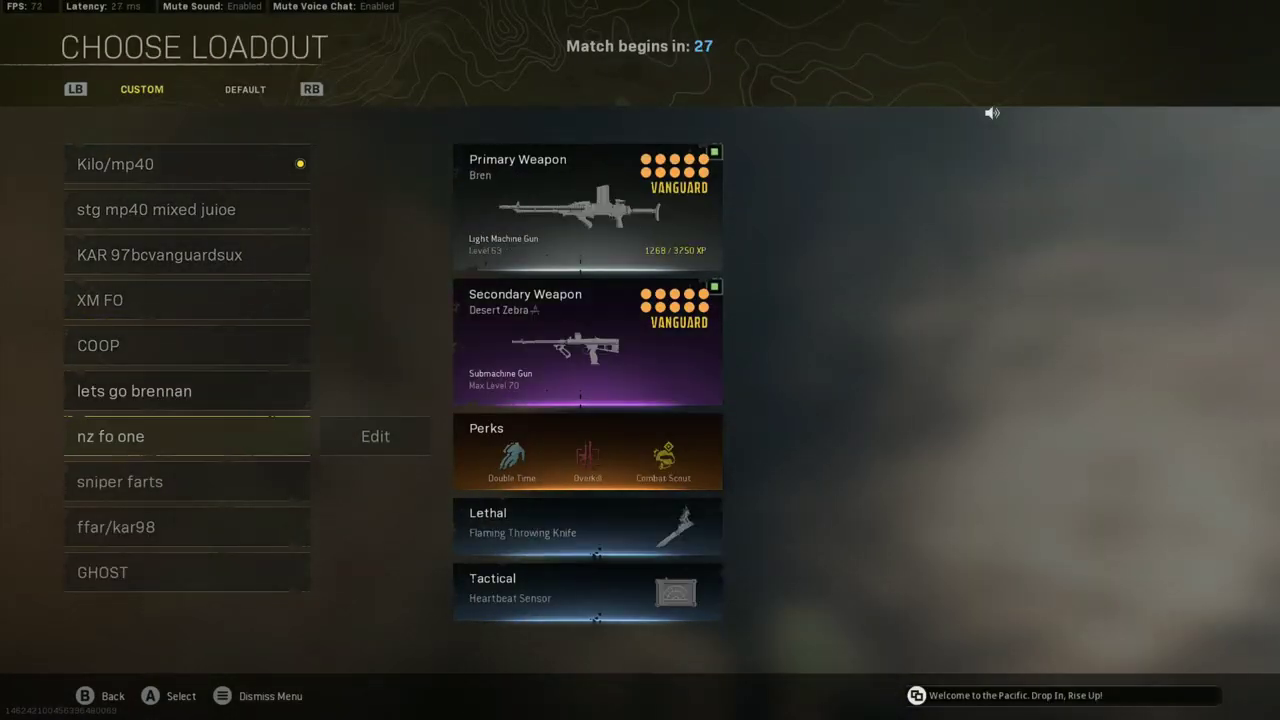
key(Return)
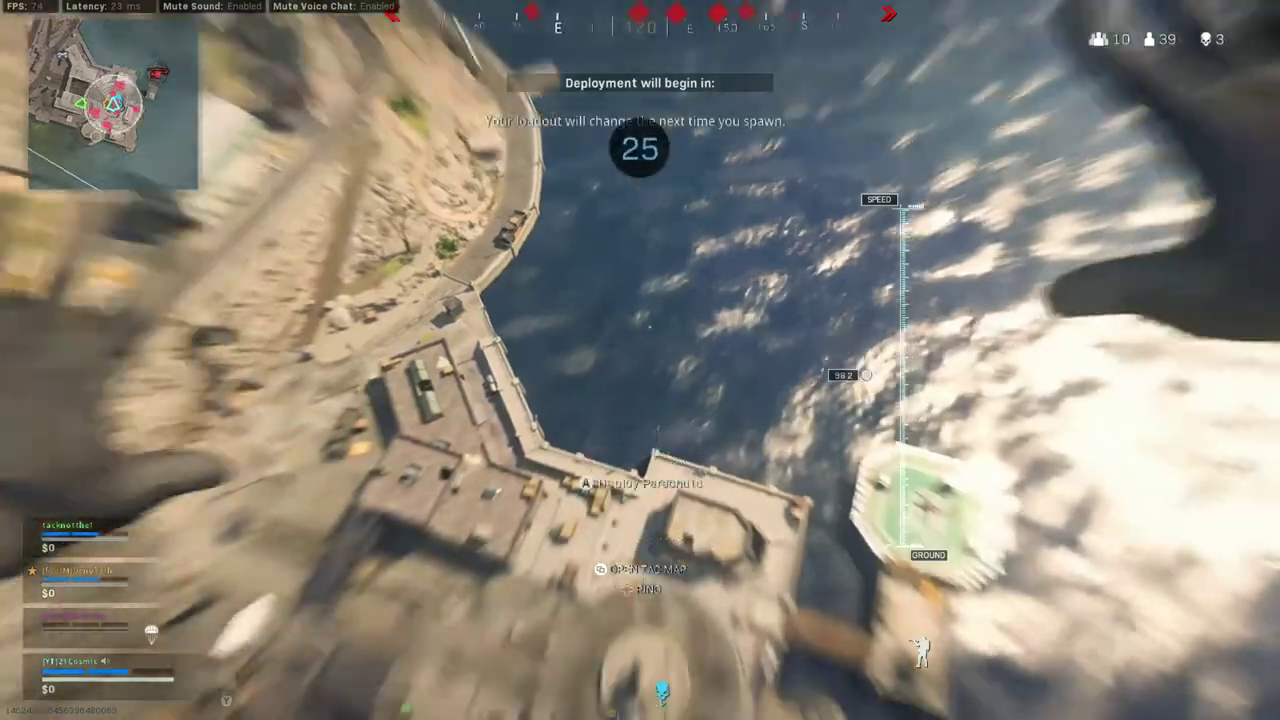